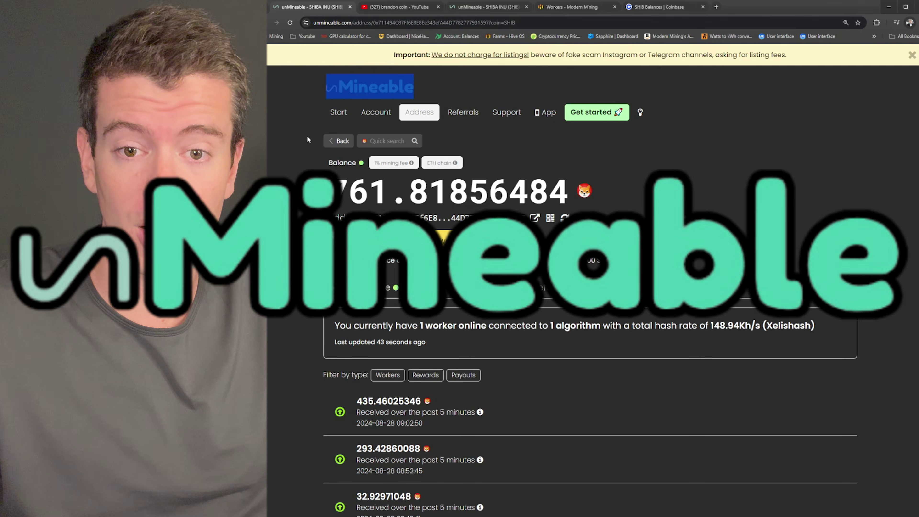
Step: Clear the stray text selection on unMineable's Start earning SHIB page
click(306, 135)
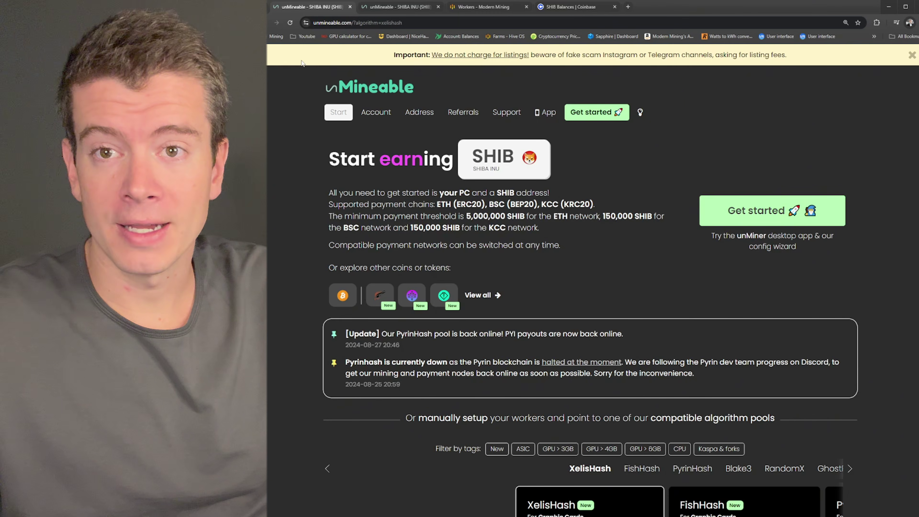
scroll(591, 170, down, 3)
scroll(592, 170, up, 3)
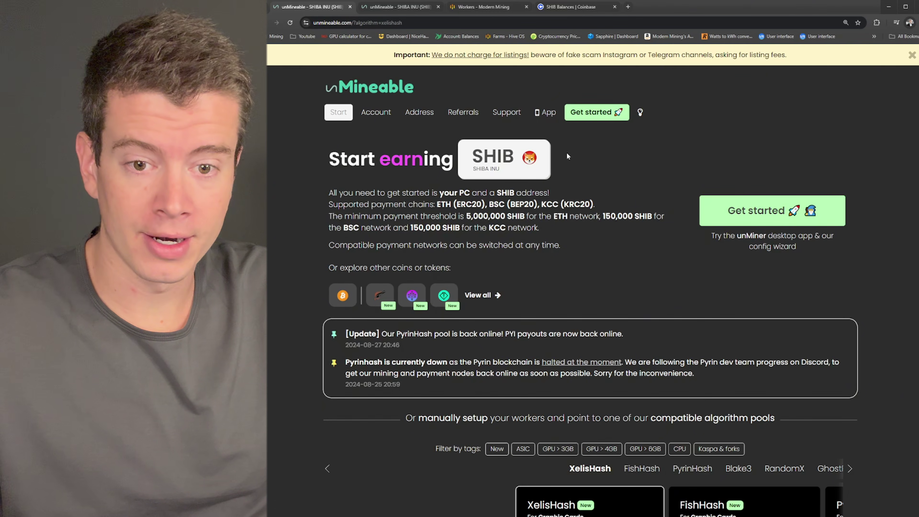
drag(330, 158, 455, 157)
click(593, 153)
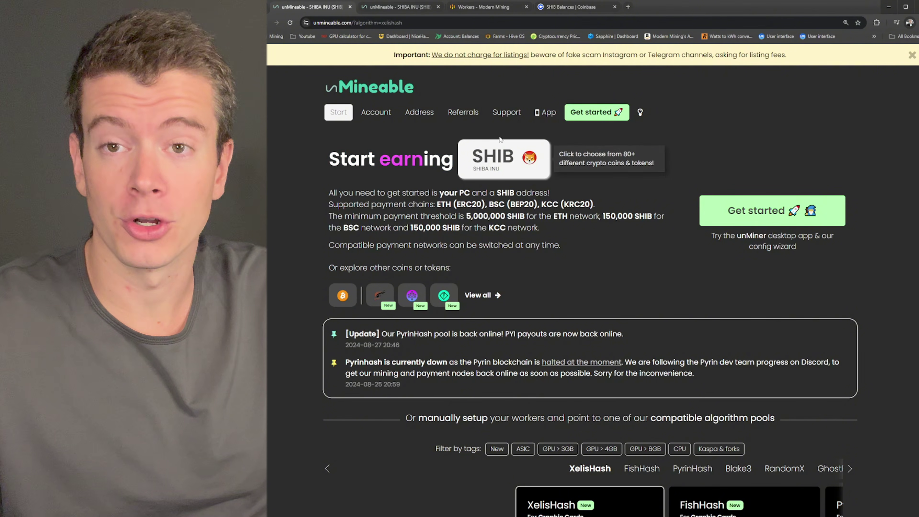
click(509, 149)
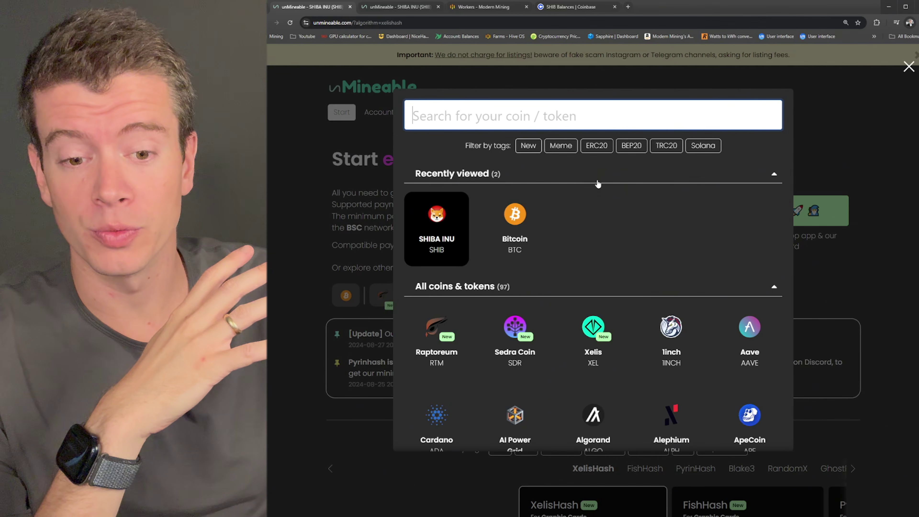
scroll(598, 184, down, 2)
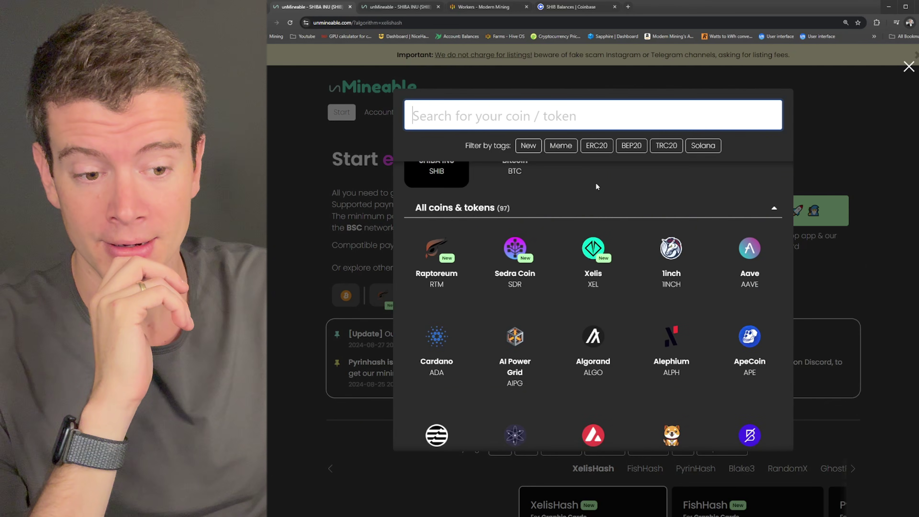
scroll(596, 182, up, 2)
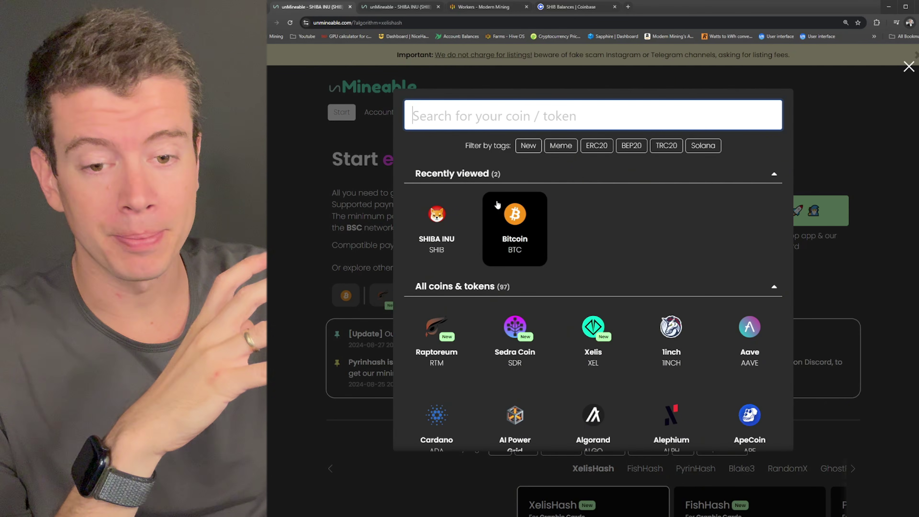
scroll(554, 201, down, 7)
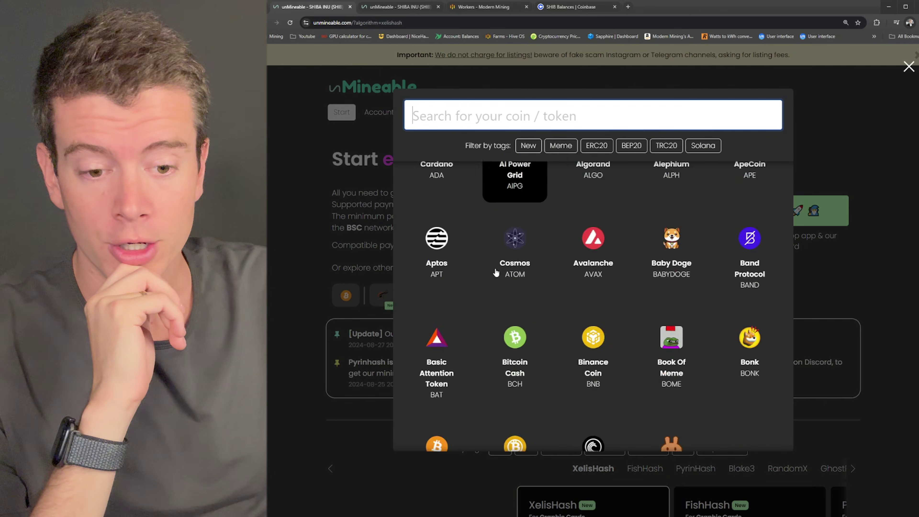
scroll(543, 254, down, 2)
scroll(636, 250, down, 5)
scroll(577, 205, up, 13)
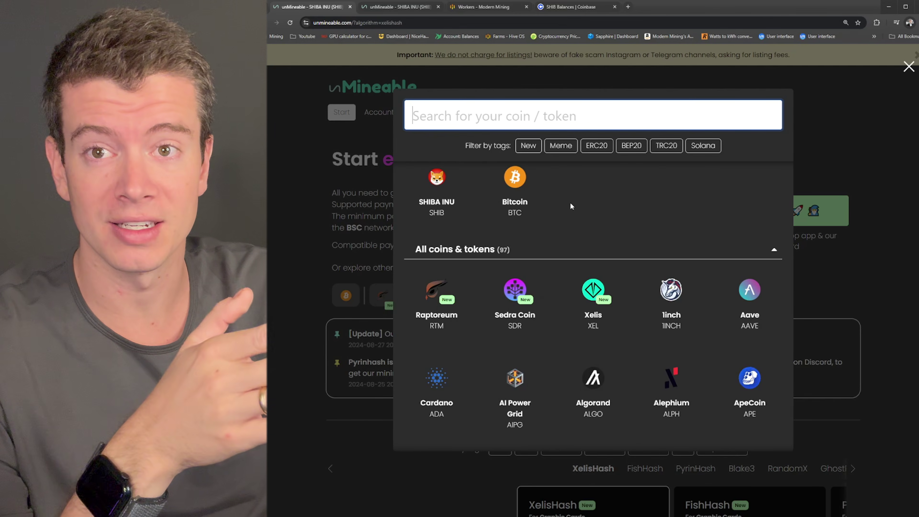
scroll(560, 203, down, 1)
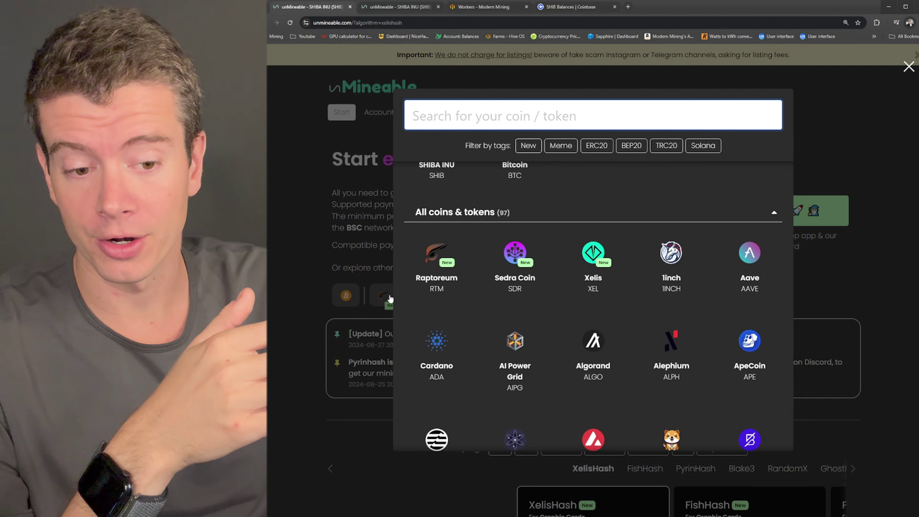
scroll(559, 306, down, 2)
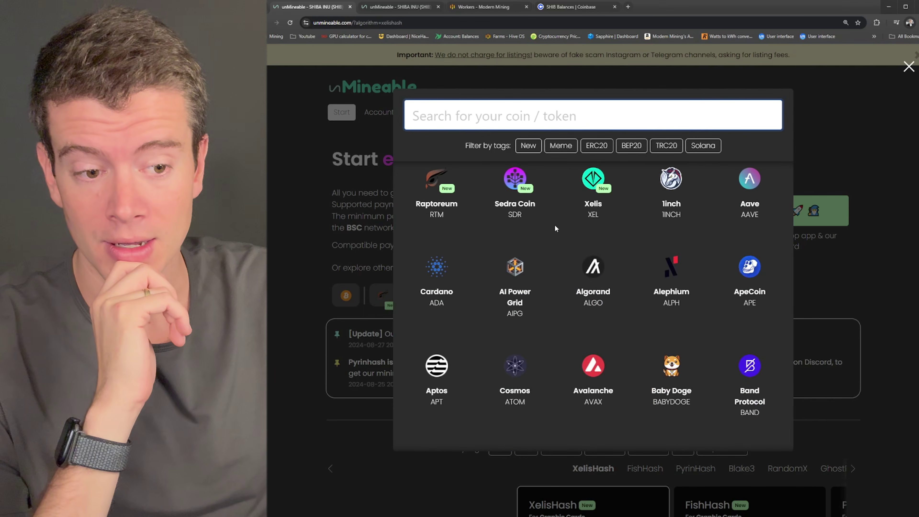
scroll(555, 224, down, 1)
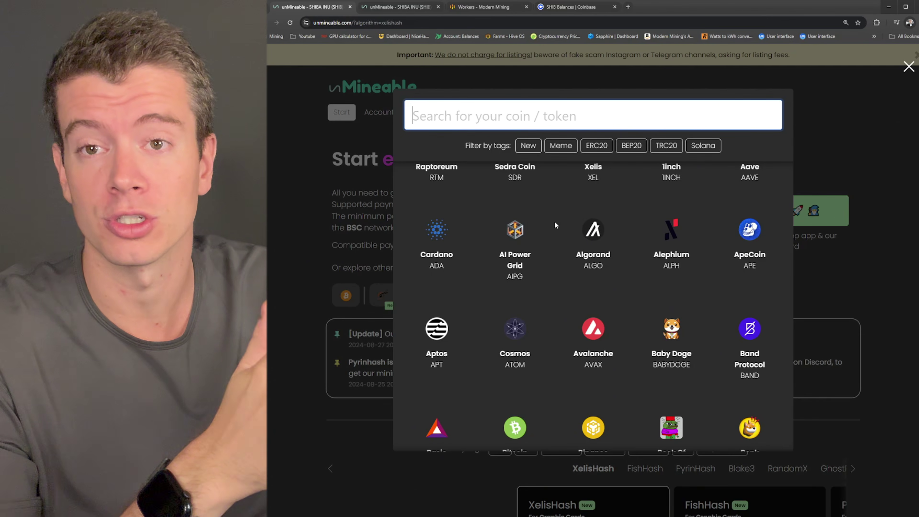
scroll(564, 225, down, 3)
scroll(572, 222, down, 5)
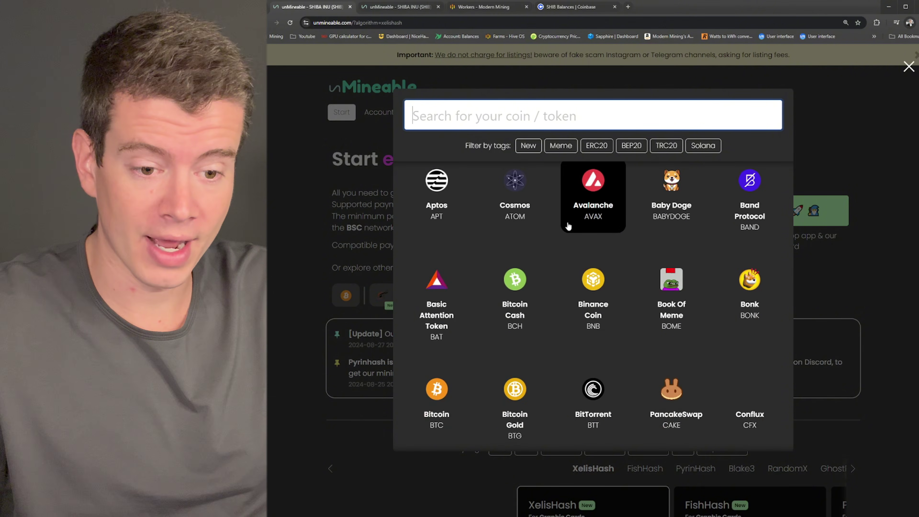
scroll(552, 210, down, 2)
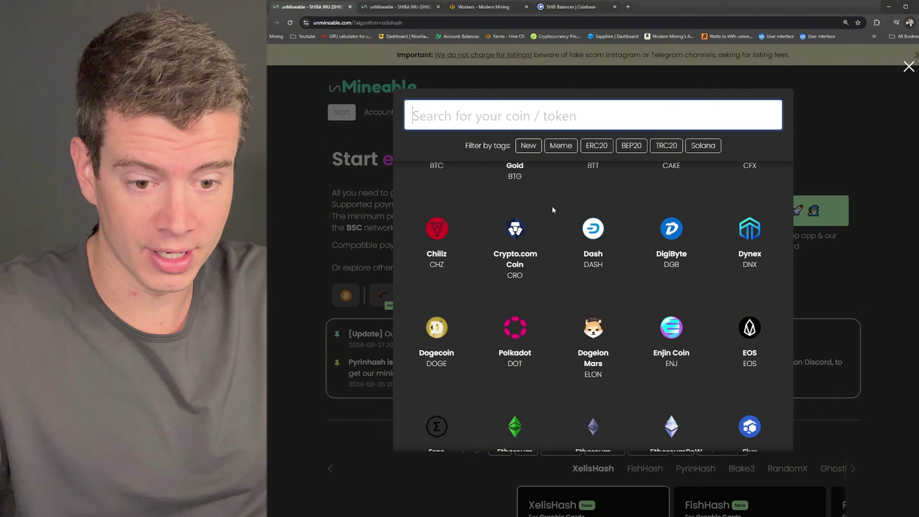
scroll(552, 210, down, 2)
scroll(552, 210, down, 6)
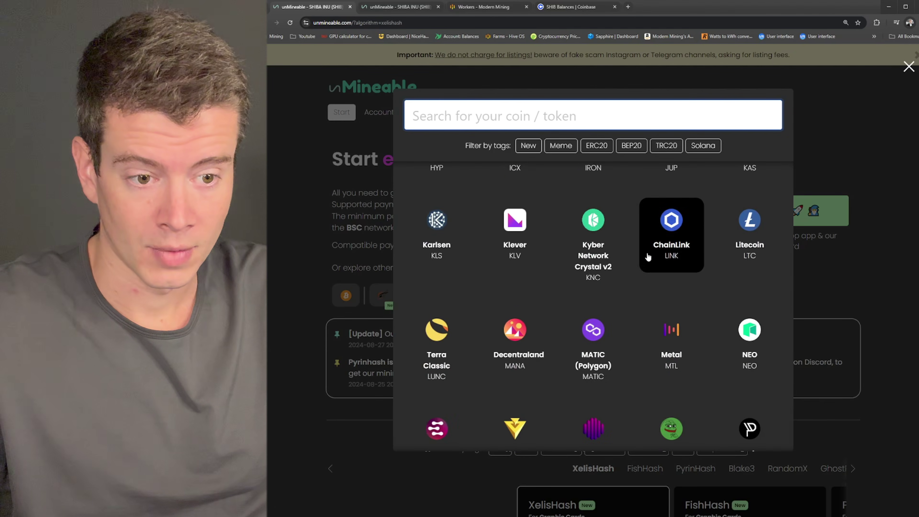
scroll(746, 234, down, 10)
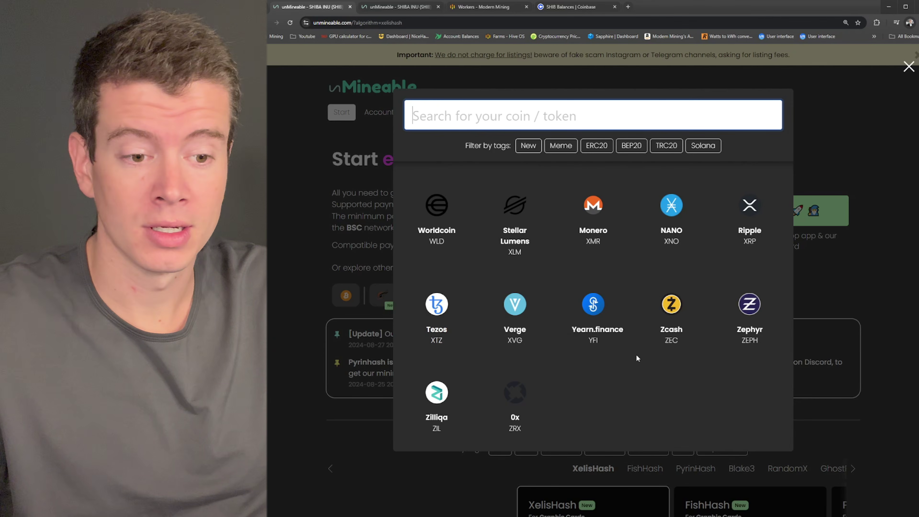
scroll(636, 354, up, 10)
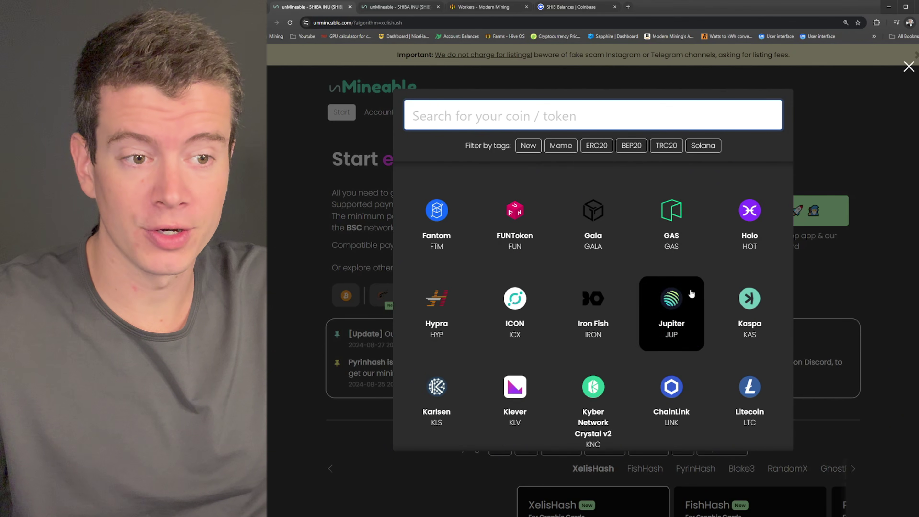
scroll(593, 326, up, 10)
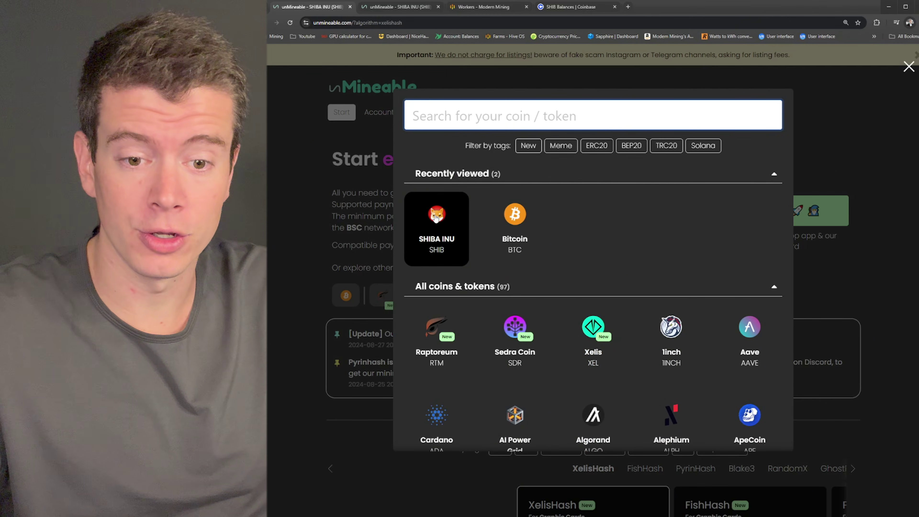
click(437, 216)
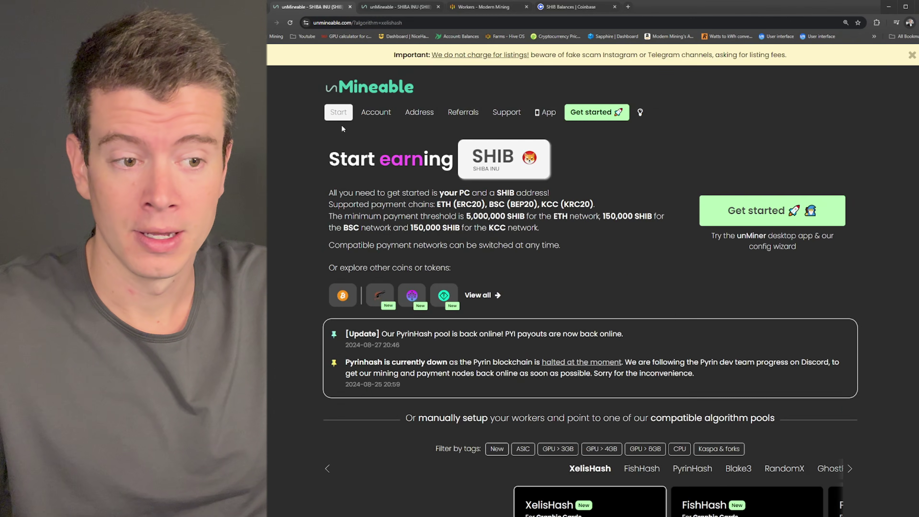
Step: Browse the algorithm pools, glancing at KHeavyHash and SHA-256, then show XelisHash's pool details
scroll(579, 150, down, 2)
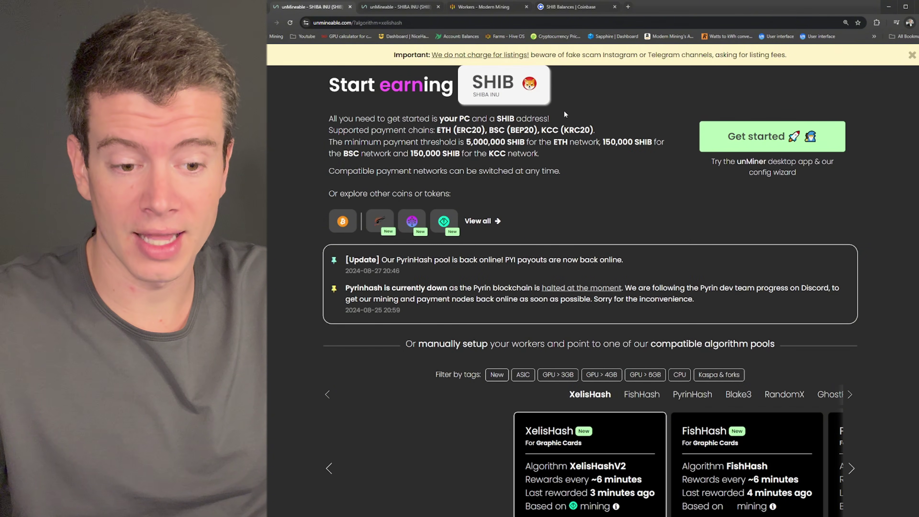
scroll(565, 112, down, 5)
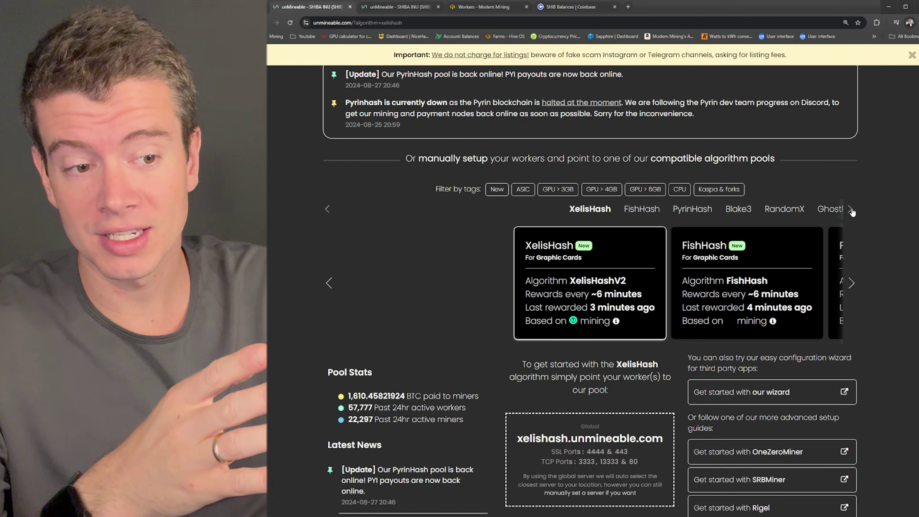
click(852, 213)
click(853, 212)
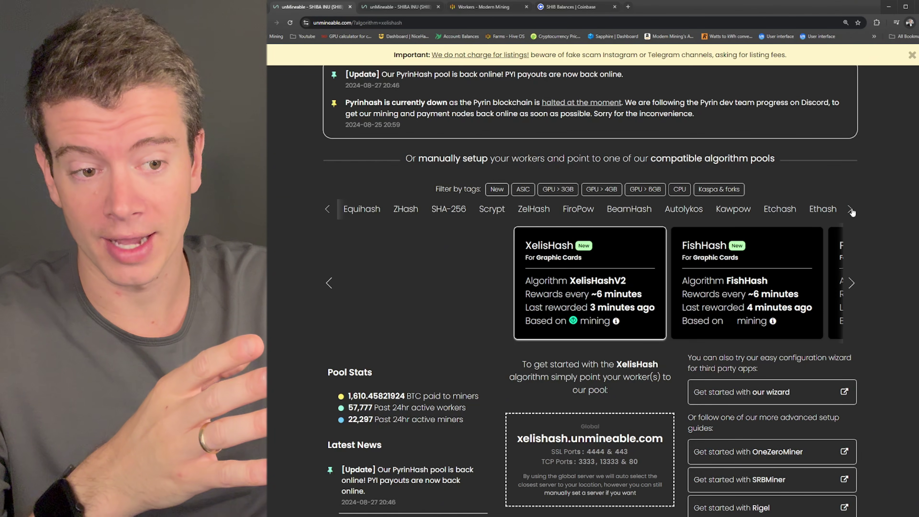
click(328, 209)
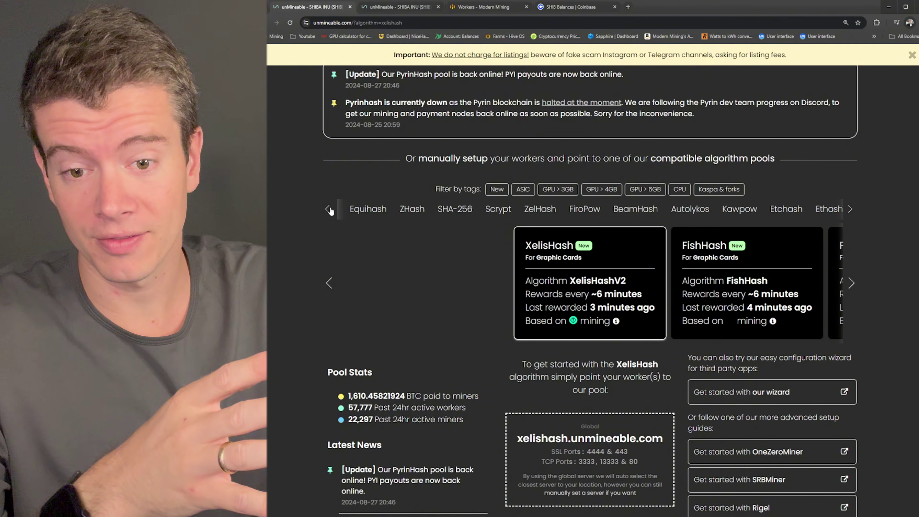
click(327, 208)
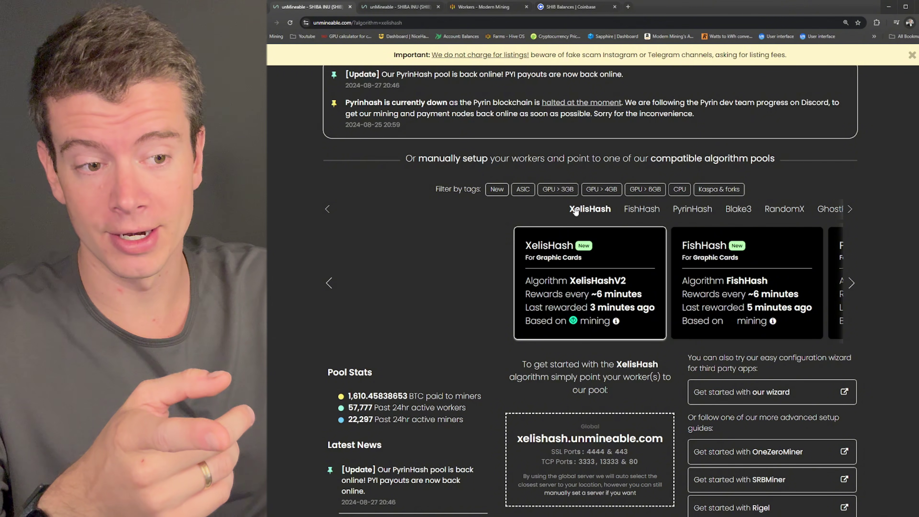
click(850, 210)
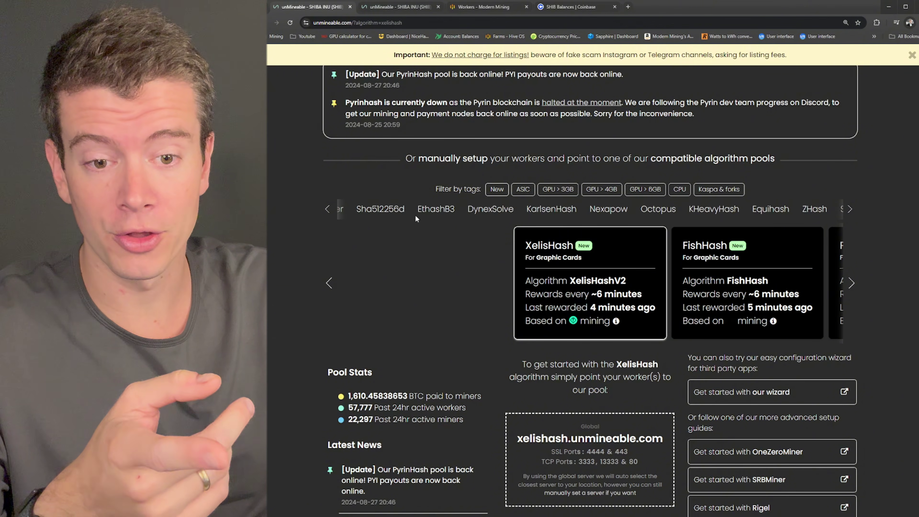
click(722, 211)
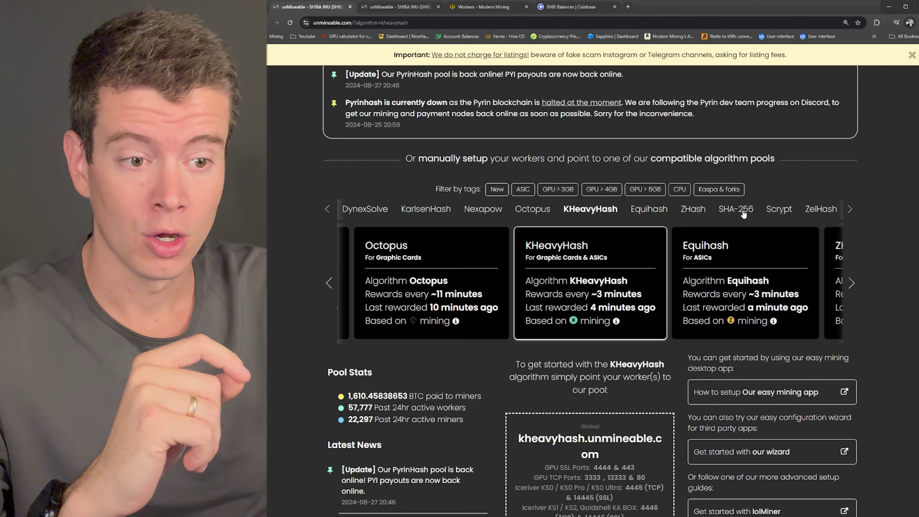
click(743, 214)
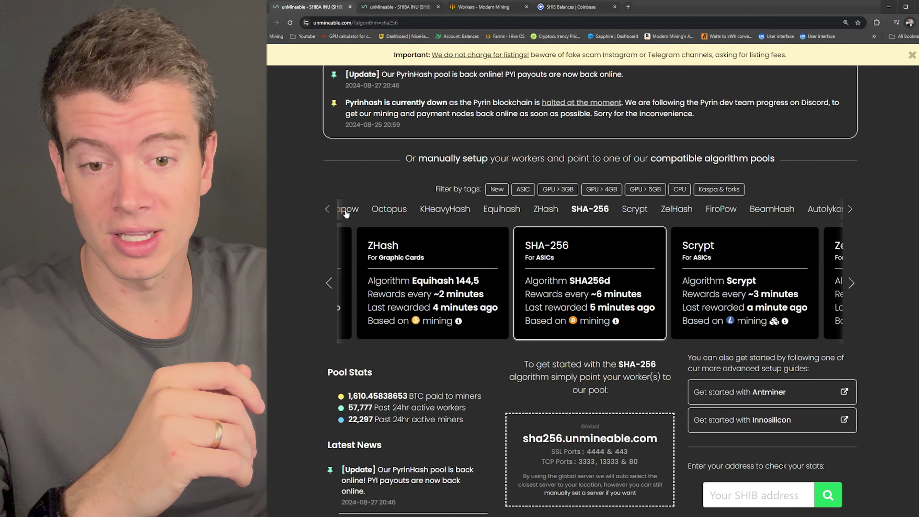
click(327, 209)
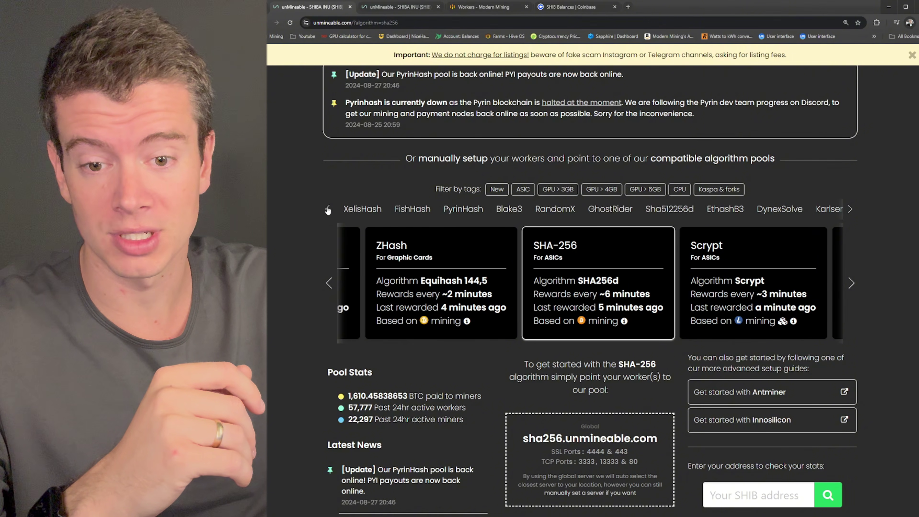
click(362, 209)
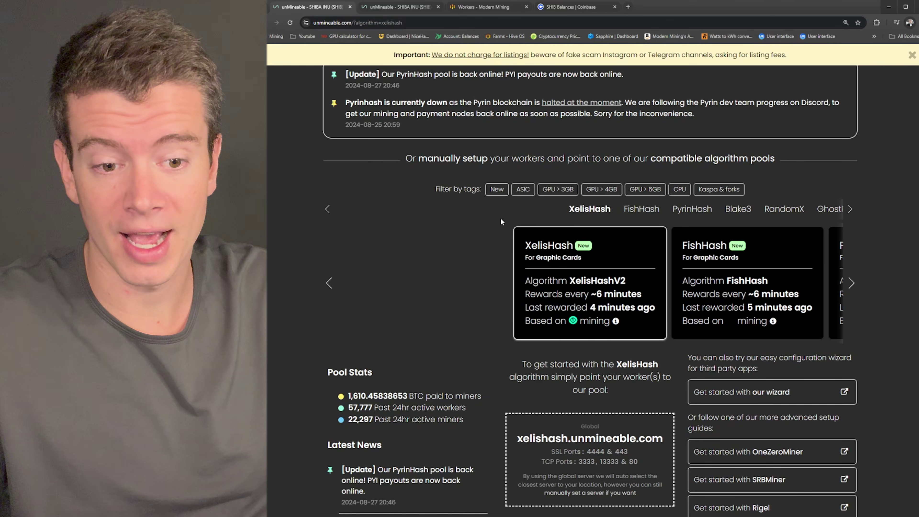
Step: Skim the XelisHash pool info and Rigel setup guide, then bring up the Hive OS Workers page
scroll(479, 211, down, 5)
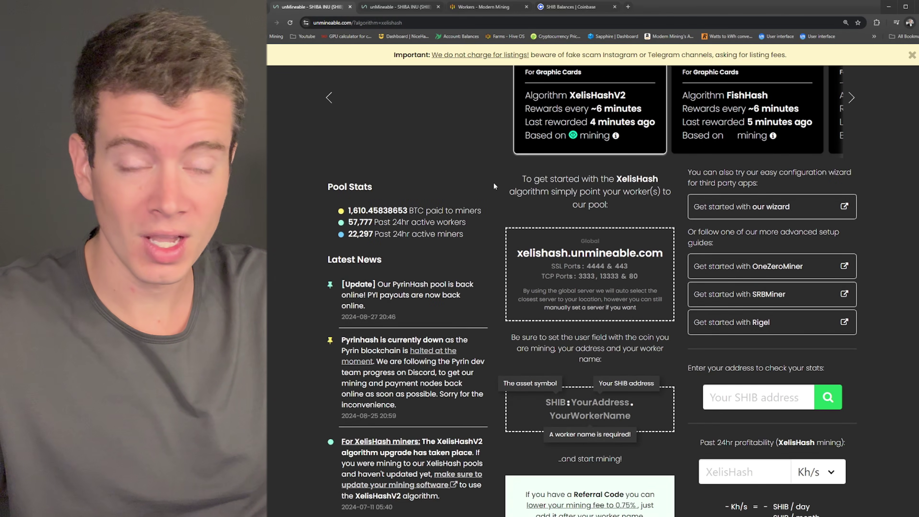
scroll(494, 181, down, 1)
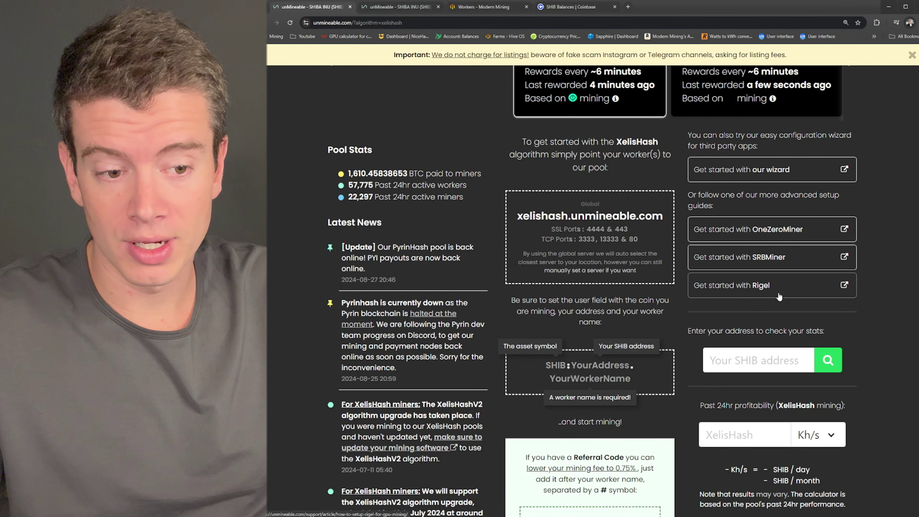
click(843, 286)
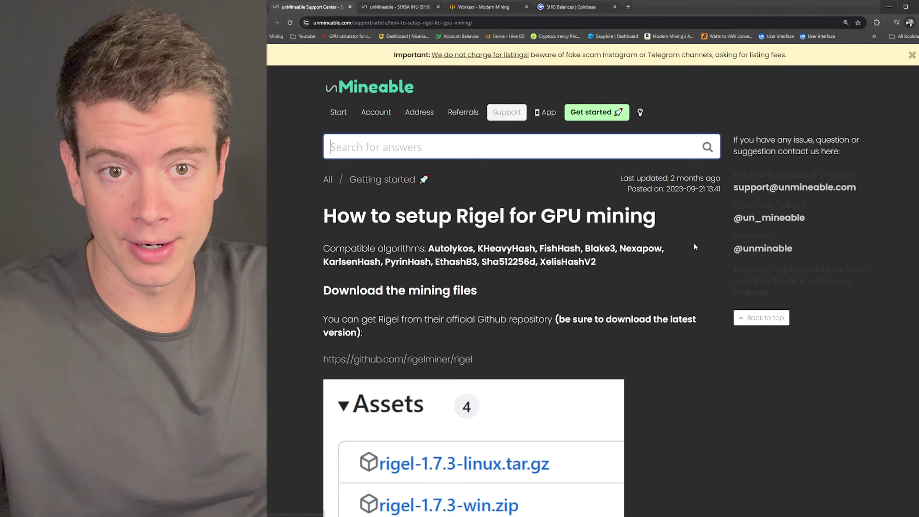
scroll(597, 260, down, 10)
scroll(612, 272, up, 10)
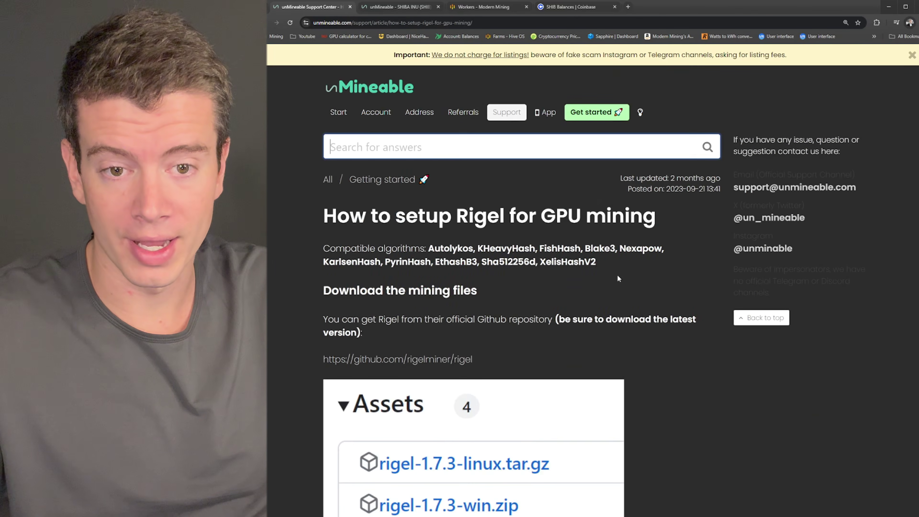
key(alt+Left)
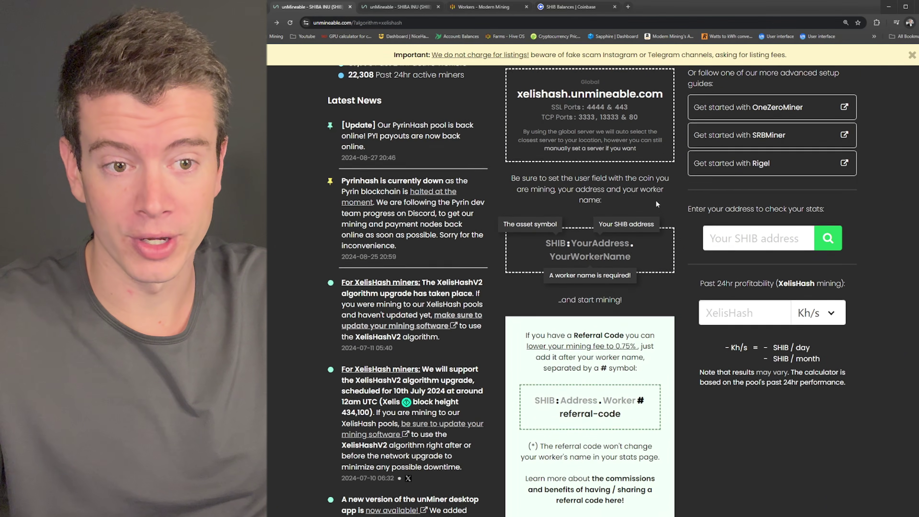
scroll(656, 200, up, 3)
drag(478, 8, 390, 8)
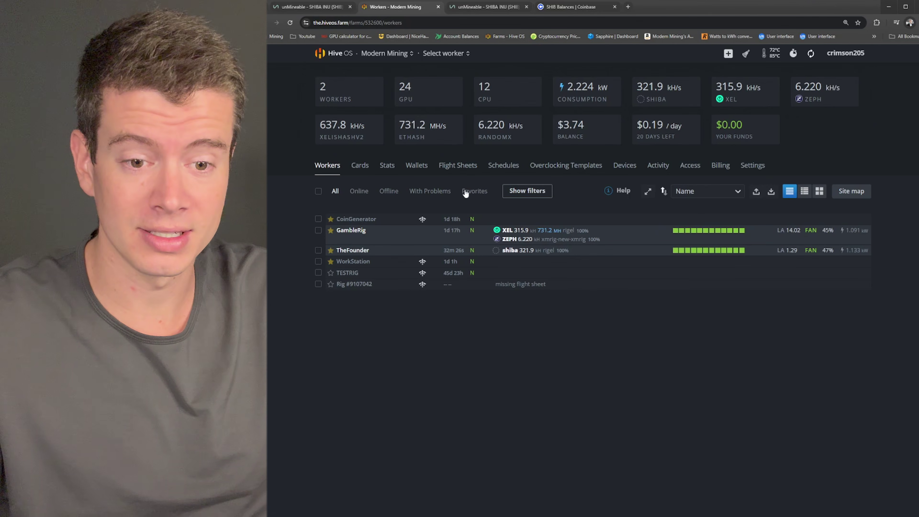
click(477, 11)
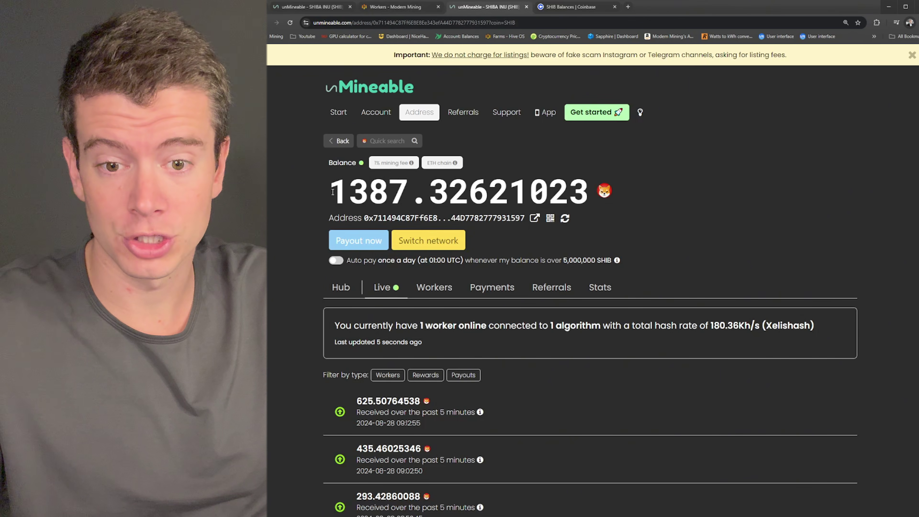
drag(332, 192, 604, 197)
click(705, 199)
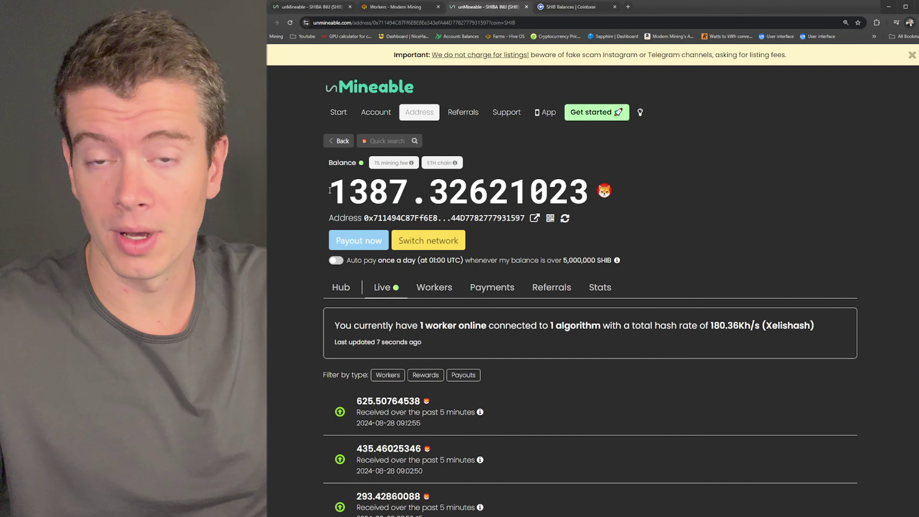
drag(330, 192, 412, 181)
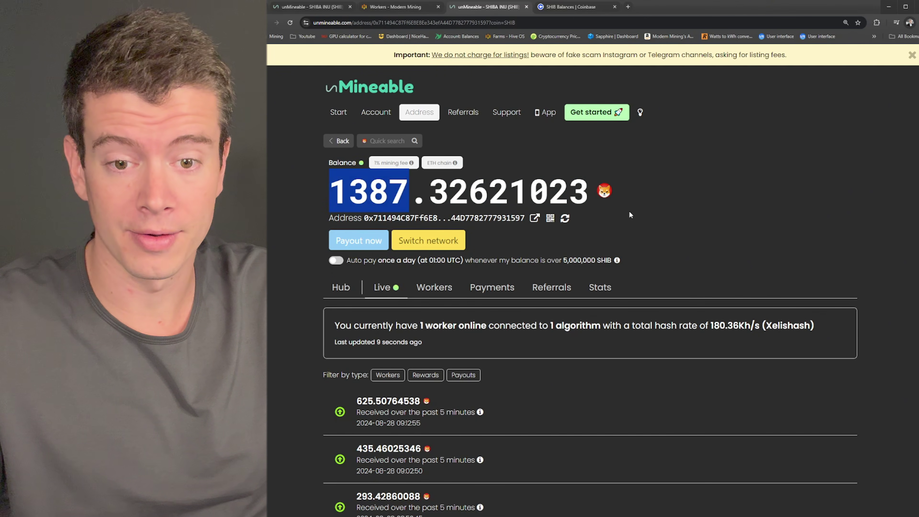
click(667, 208)
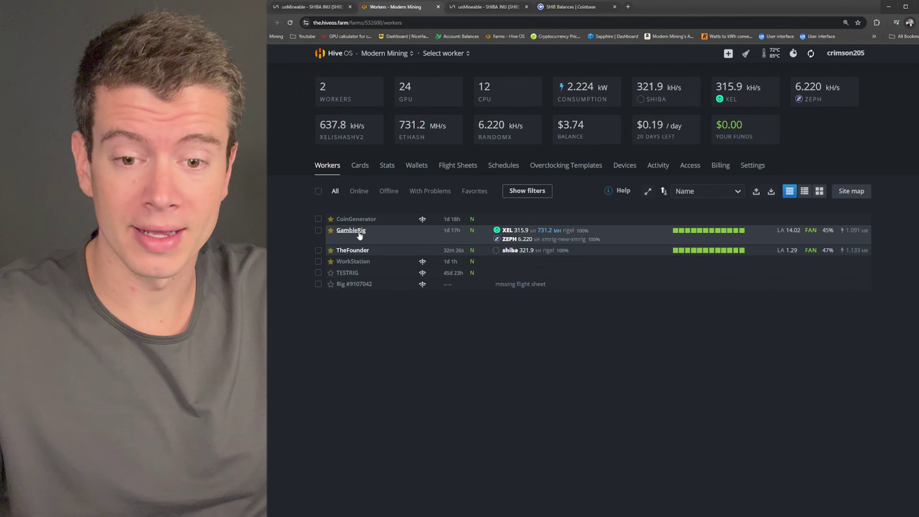
click(352, 231)
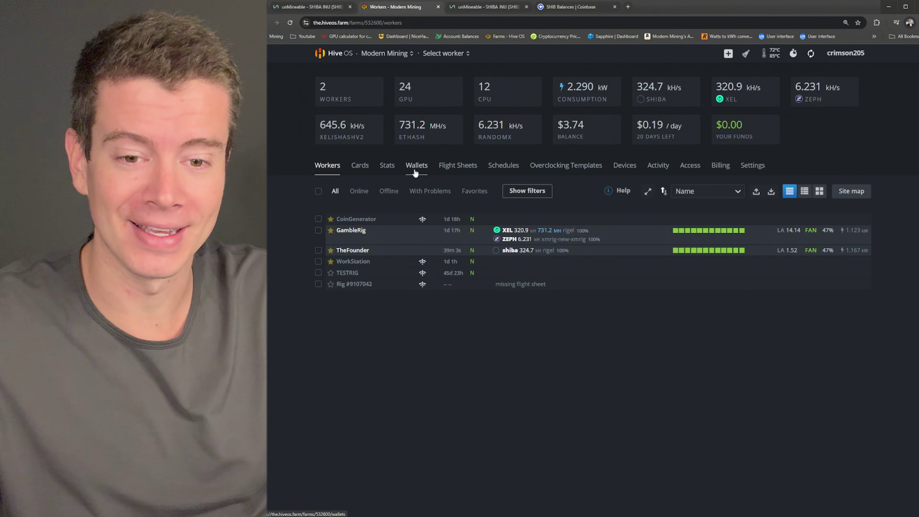
Step: Add a new Hive OS wallet with its coin set to shiba, ready for the address
click(428, 165)
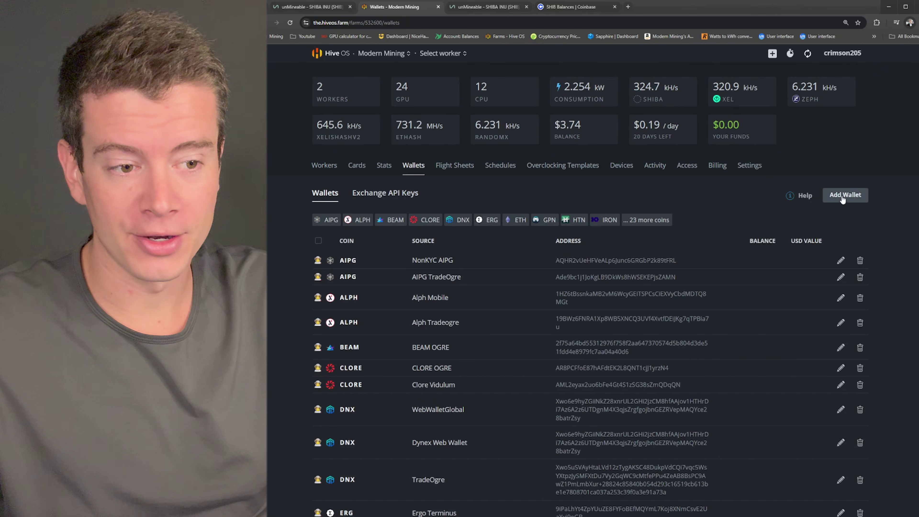
click(843, 195)
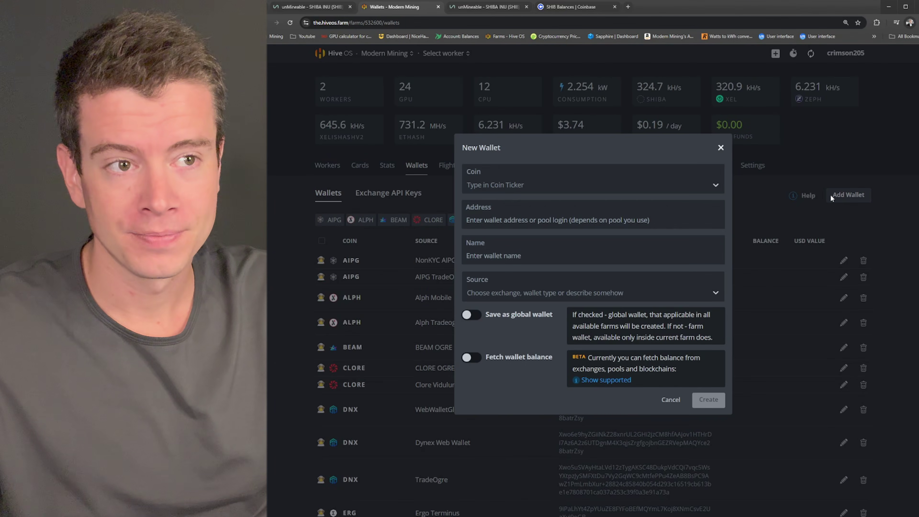
click(501, 184)
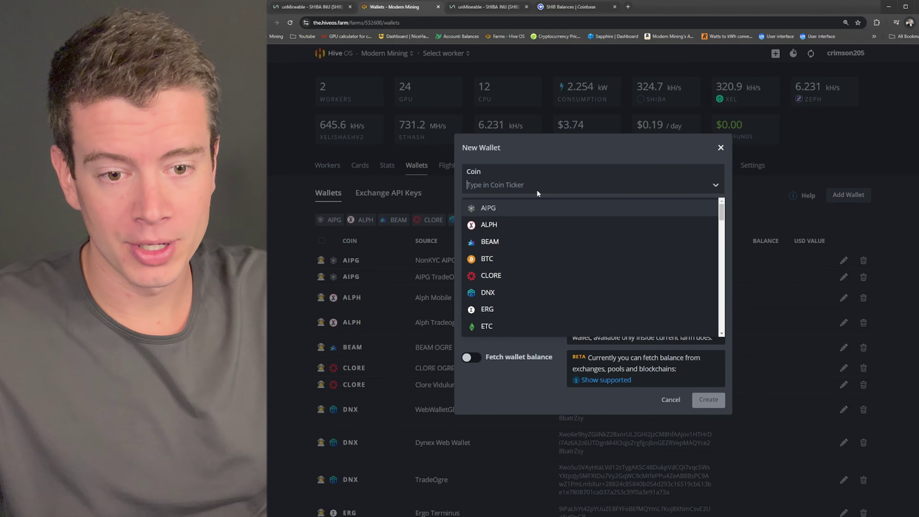
text(shib)
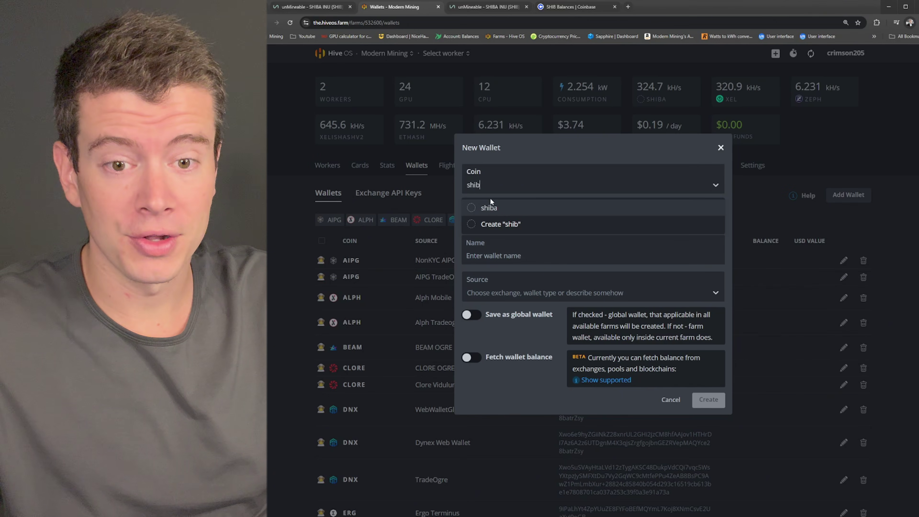
text(a)
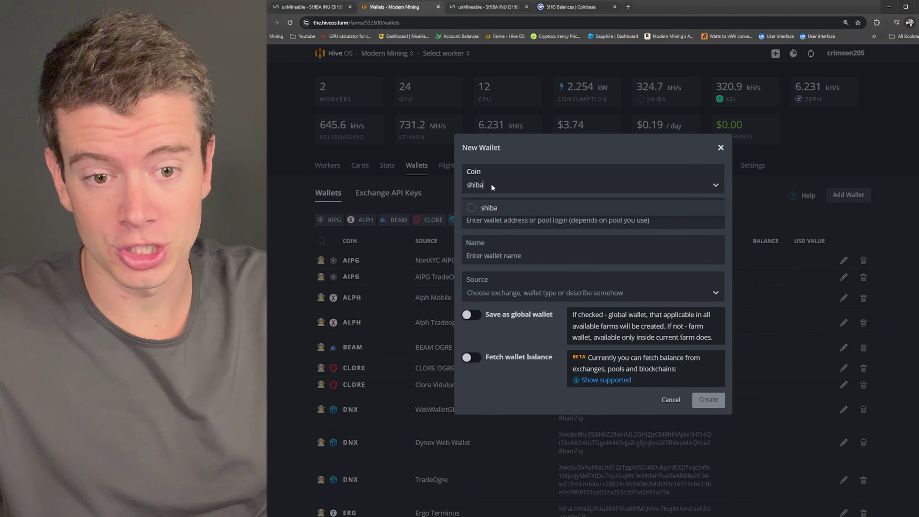
key(BackSpace)
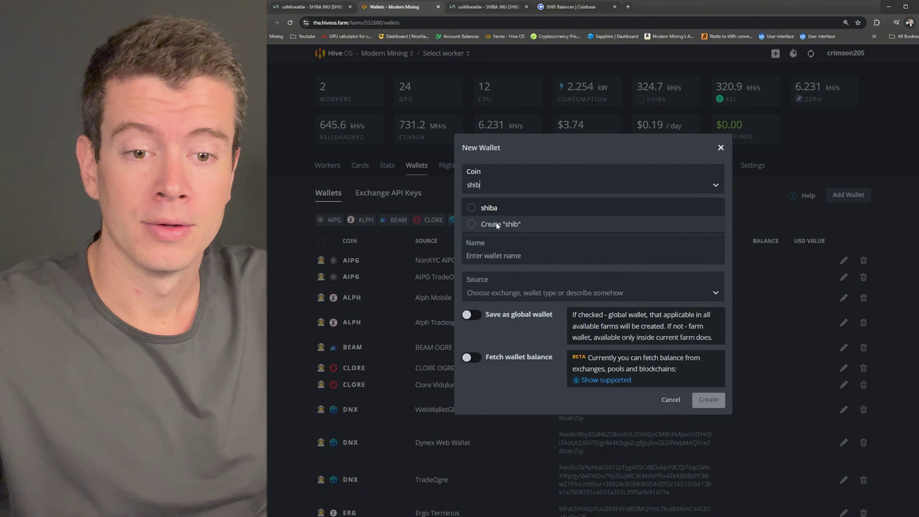
click(491, 208)
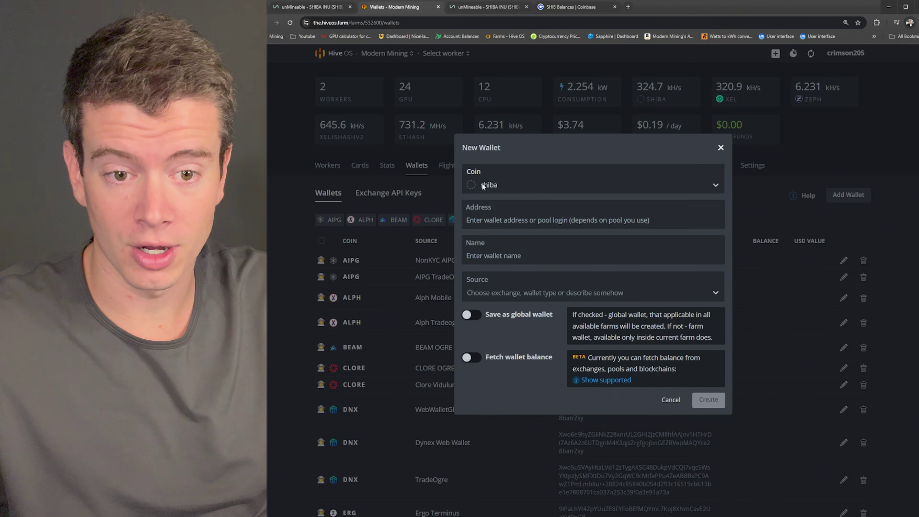
click(486, 220)
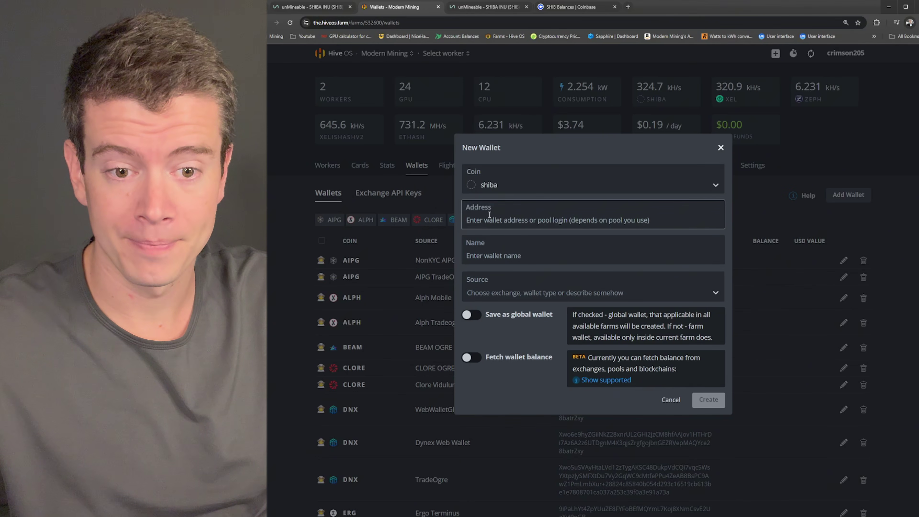
Step: Copy the SHIB receiving address (Ethereum network) from Coinbase's SHIB Balances page
click(563, 12)
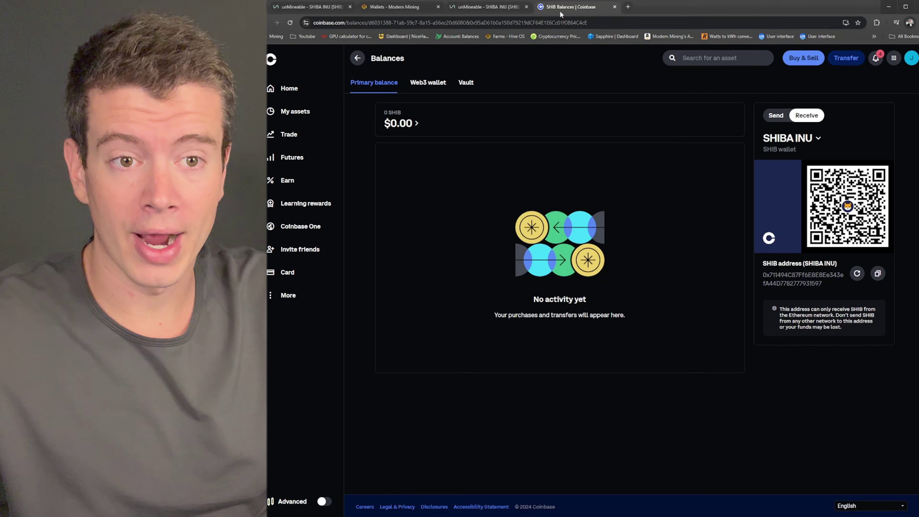
click(878, 274)
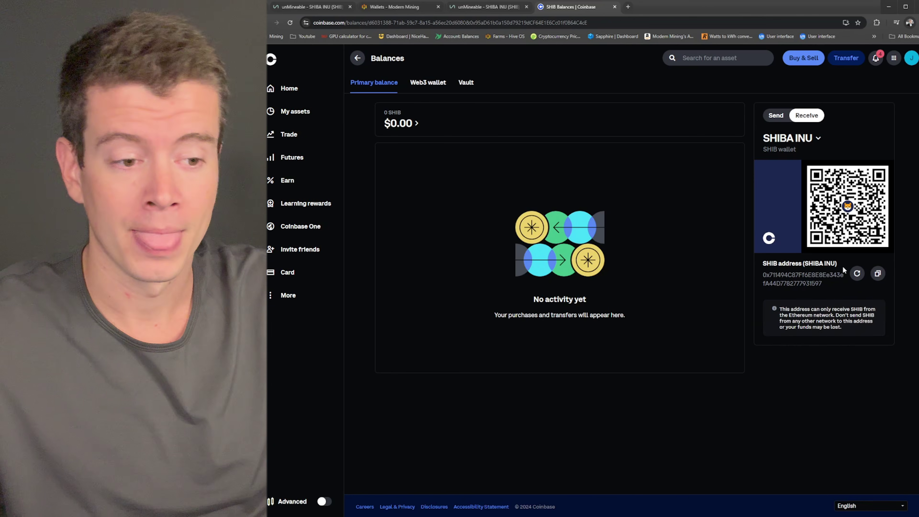
click(876, 273)
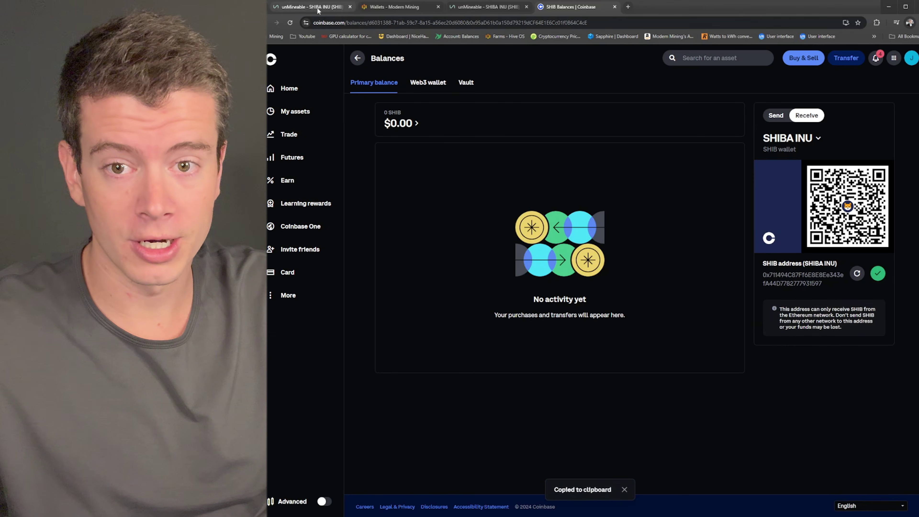
Step: Name the wallet 'Shiba Coinbase' as global, discard it, and filter the wallets list to shiba
click(398, 6)
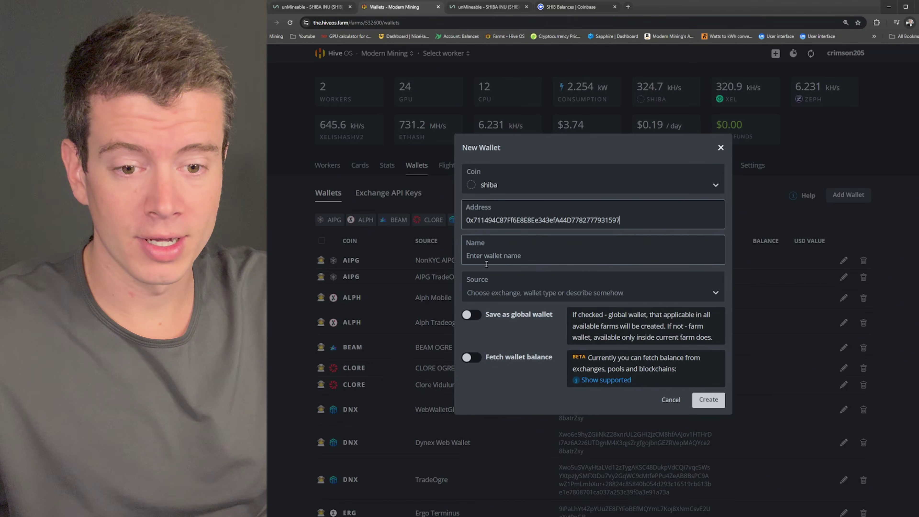
click(616, 262)
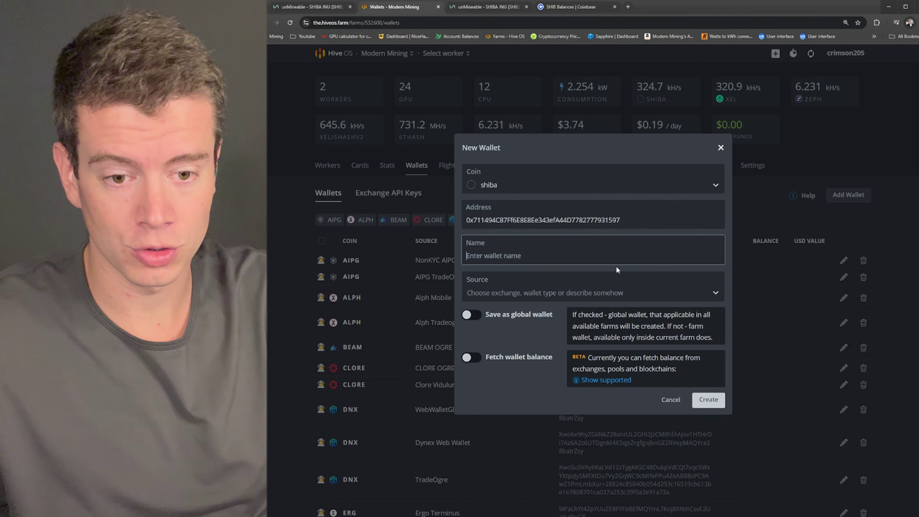
text(Shiba )
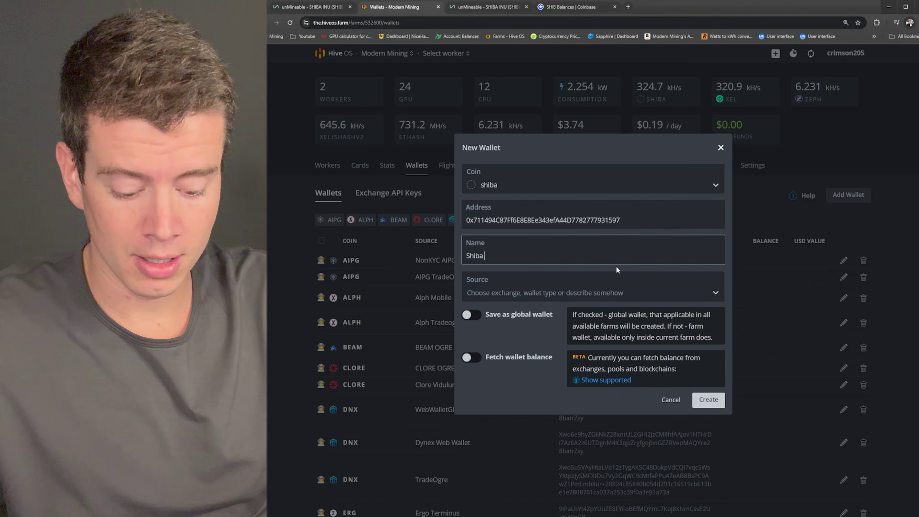
text(Coinbase)
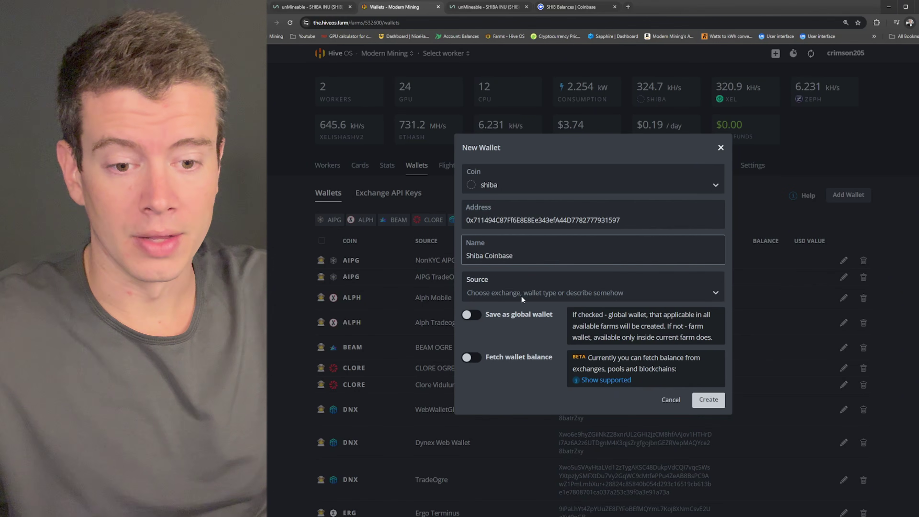
click(475, 316)
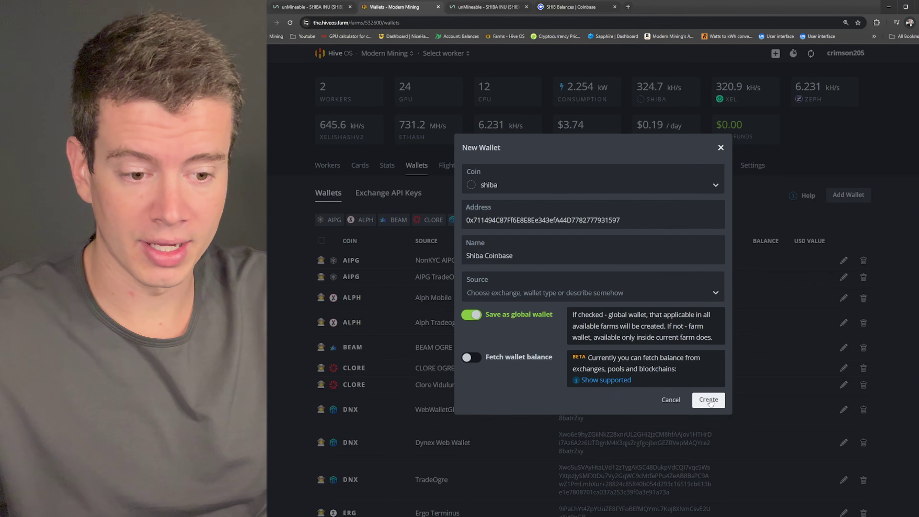
click(721, 148)
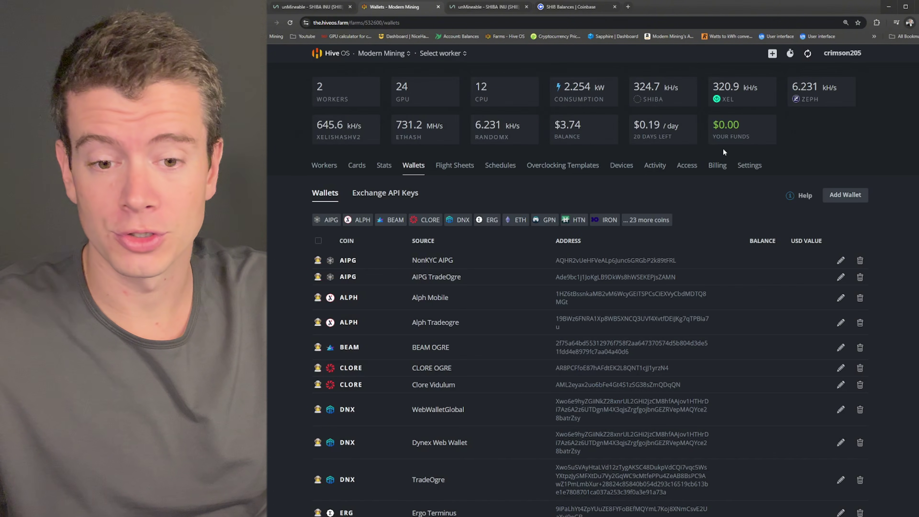
click(648, 219)
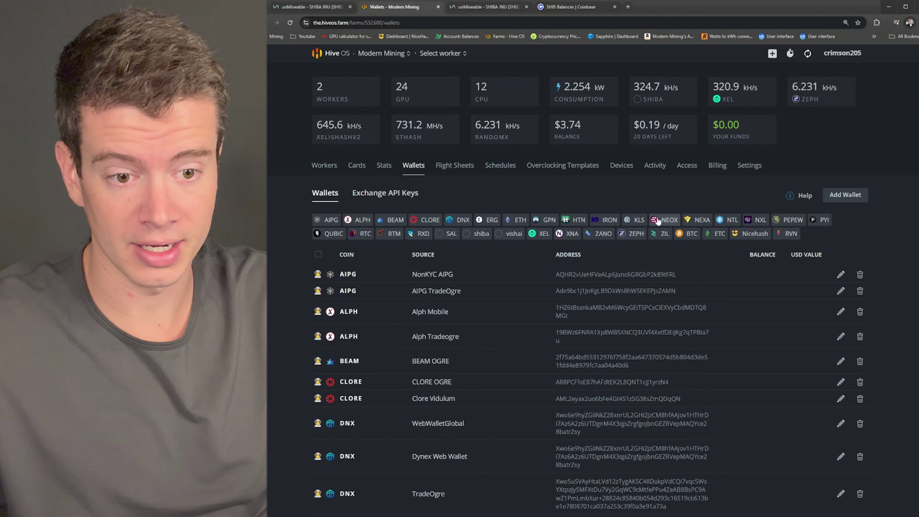
click(488, 235)
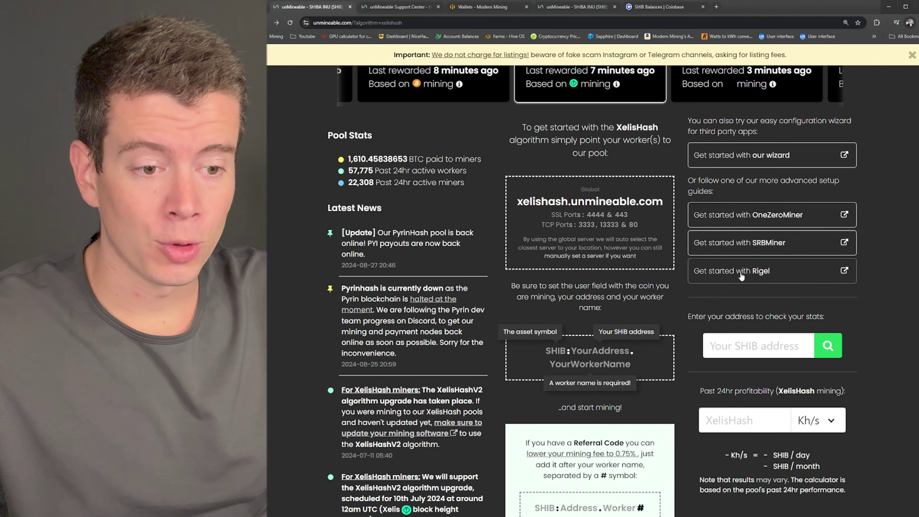
Step: Locate and select the XelisHashV2 pool URL stratum+tcp://xelishash.unmineable.com:3333 in the Rigel guide
click(756, 273)
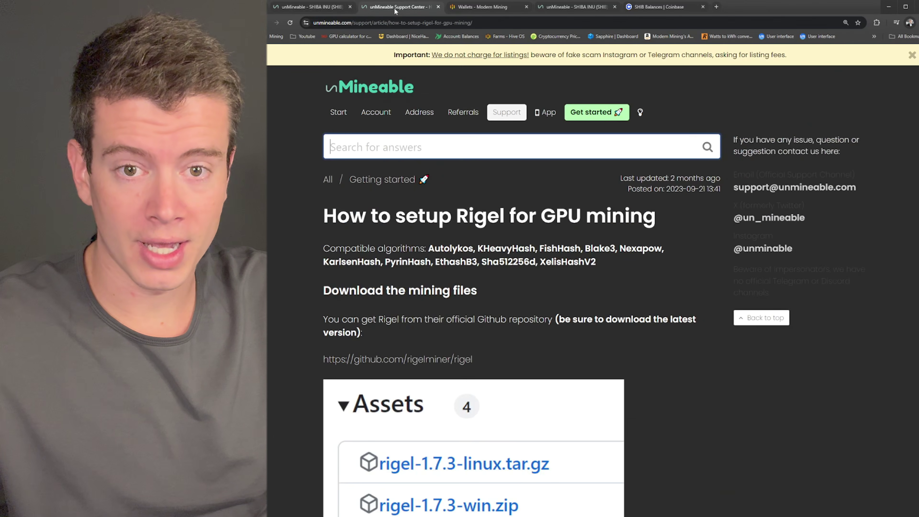
scroll(498, 211, down, 2)
scroll(498, 211, down, 20)
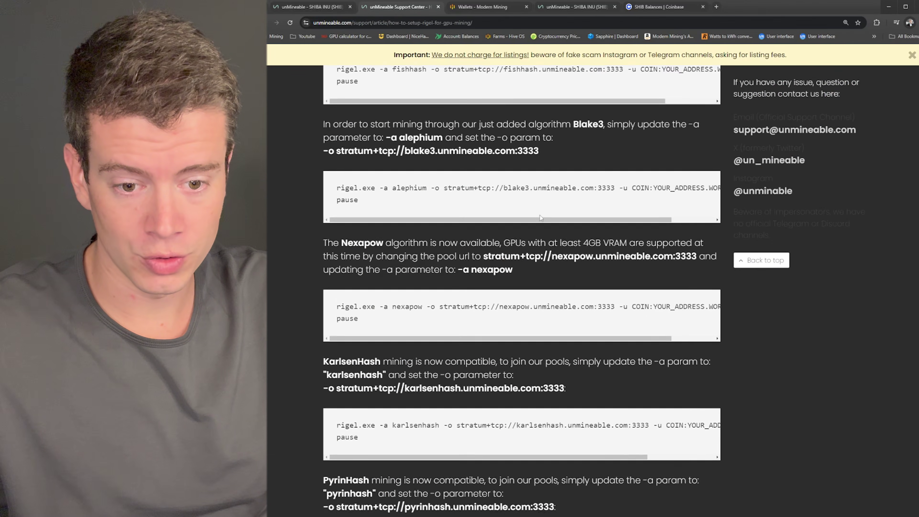
scroll(540, 216, down, 9)
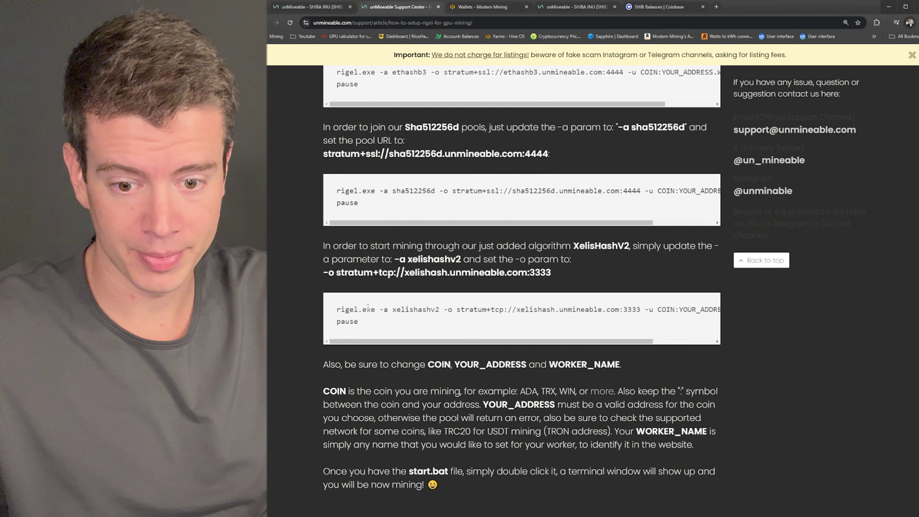
drag(336, 312, 559, 331)
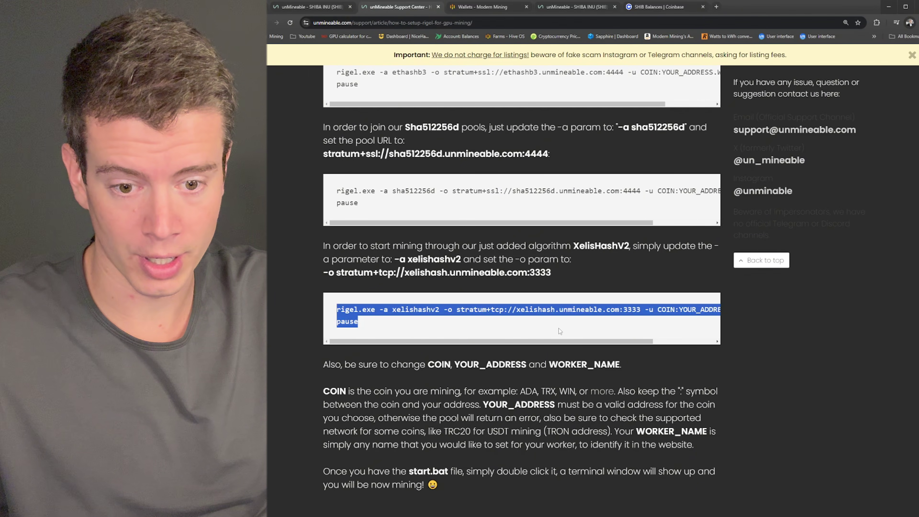
click(459, 328)
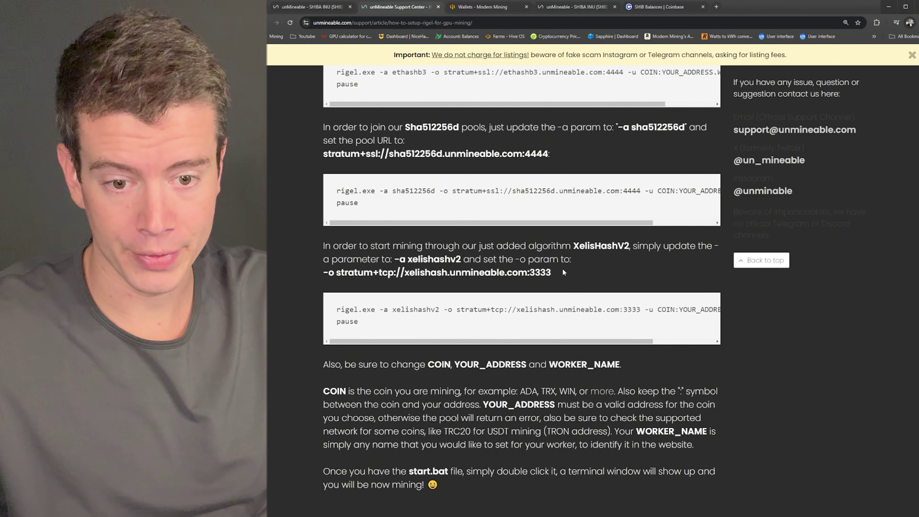
drag(562, 269, 331, 271)
key(ctrl+c)
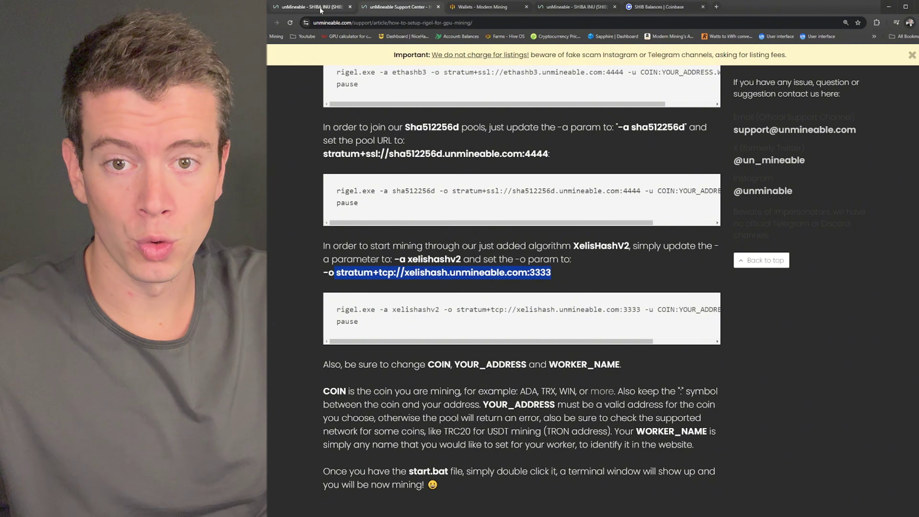
click(470, 11)
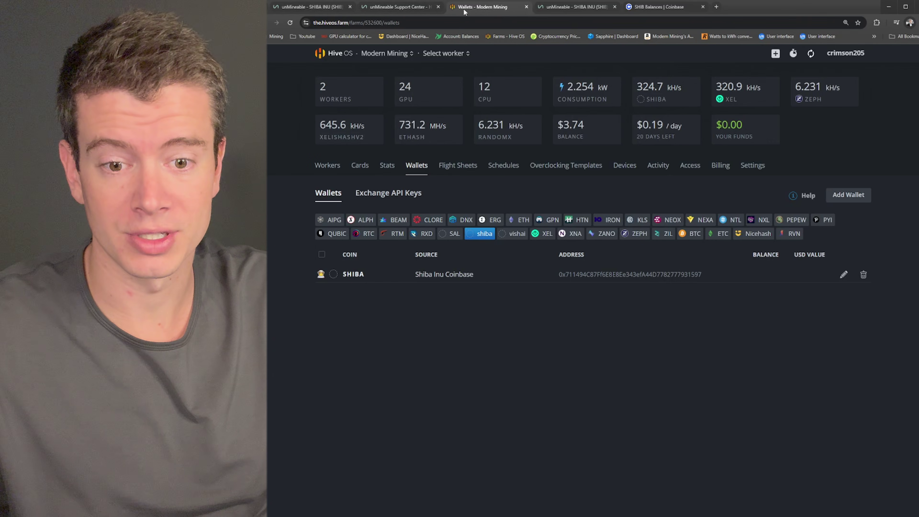
Step: Start a new flight sheet with coin shiba and wallet Shiba Inu Coinbase
click(328, 166)
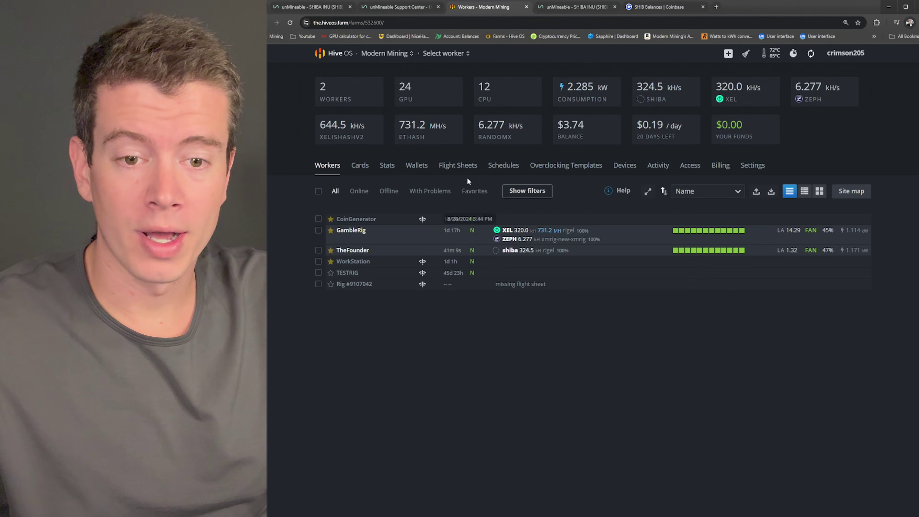
click(458, 167)
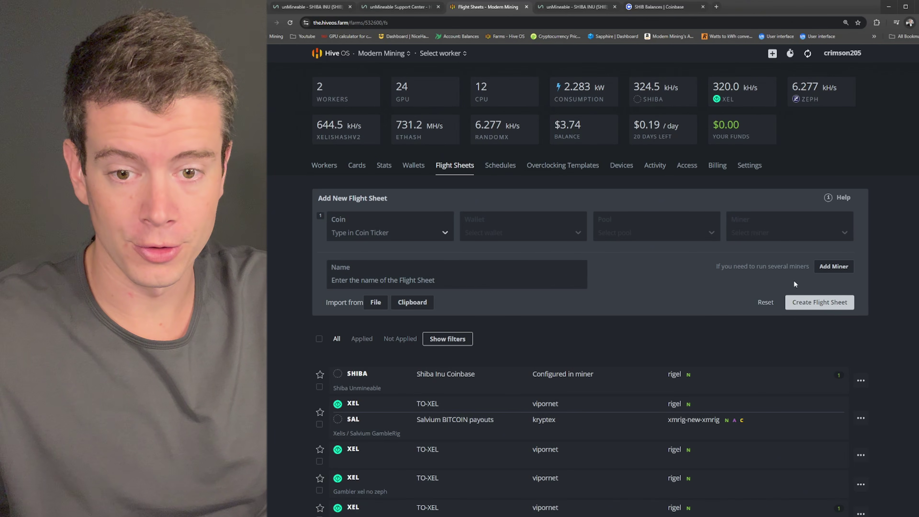
click(379, 229)
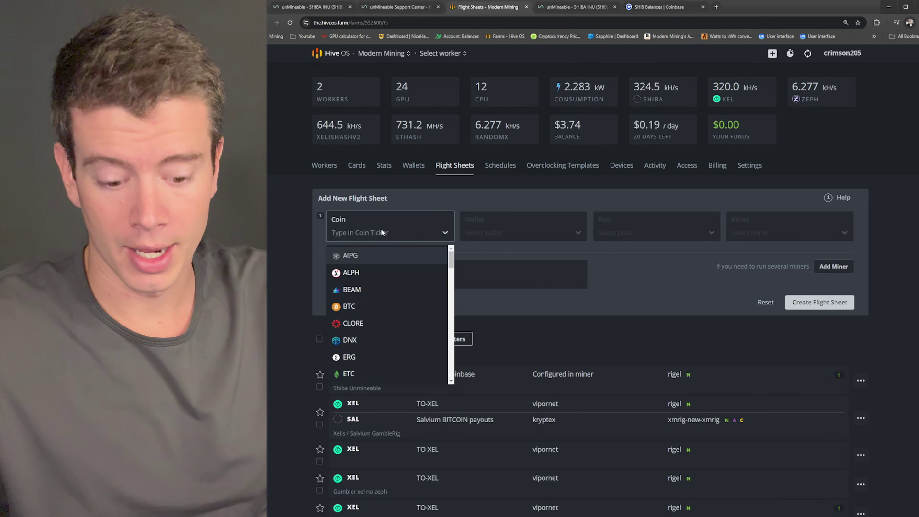
text(shib)
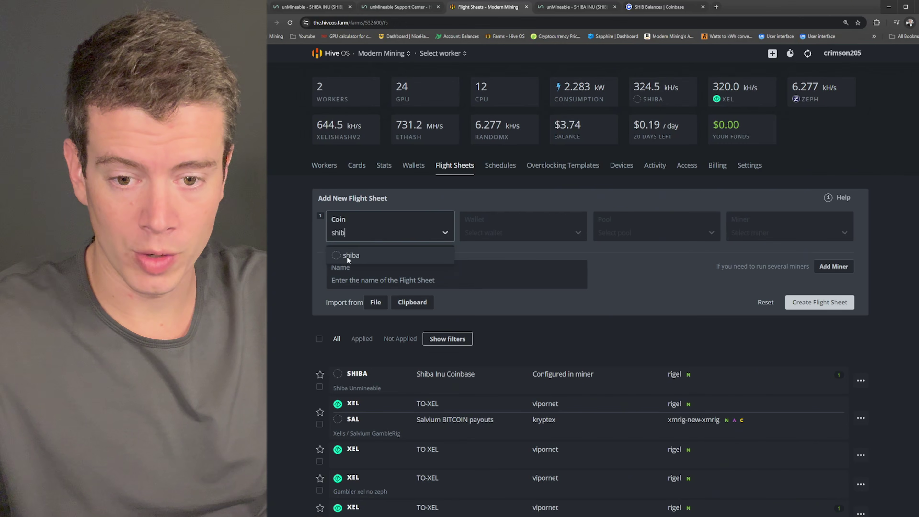
click(347, 255)
click(536, 235)
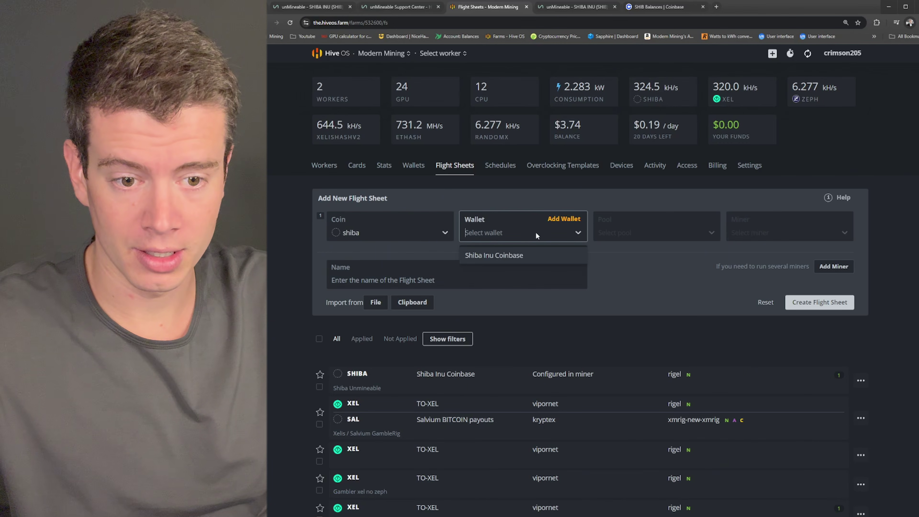
click(496, 255)
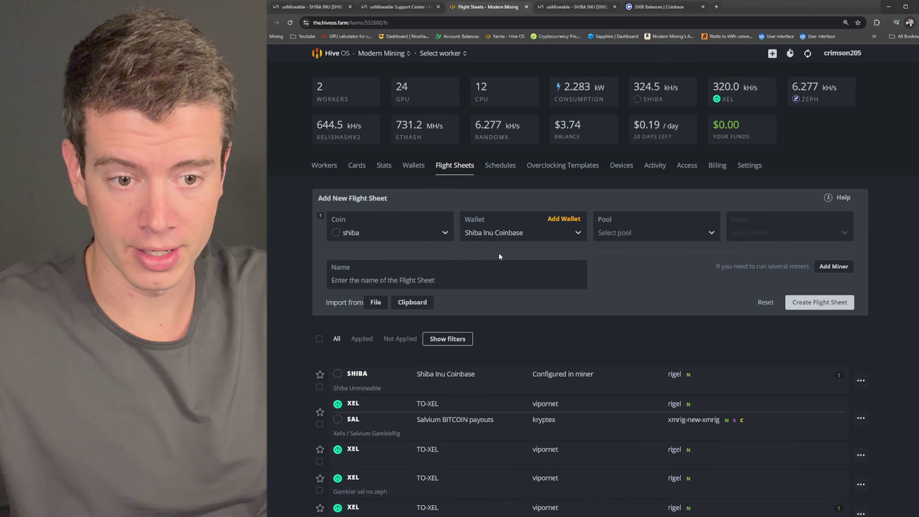
Step: Set the flight sheet pool to Configure in miner and the miner to Rigel Miner
click(619, 234)
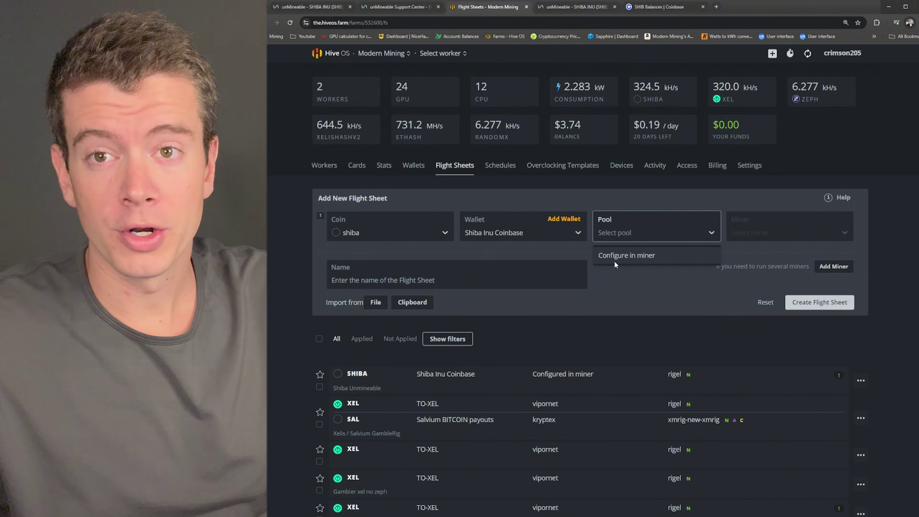
click(620, 255)
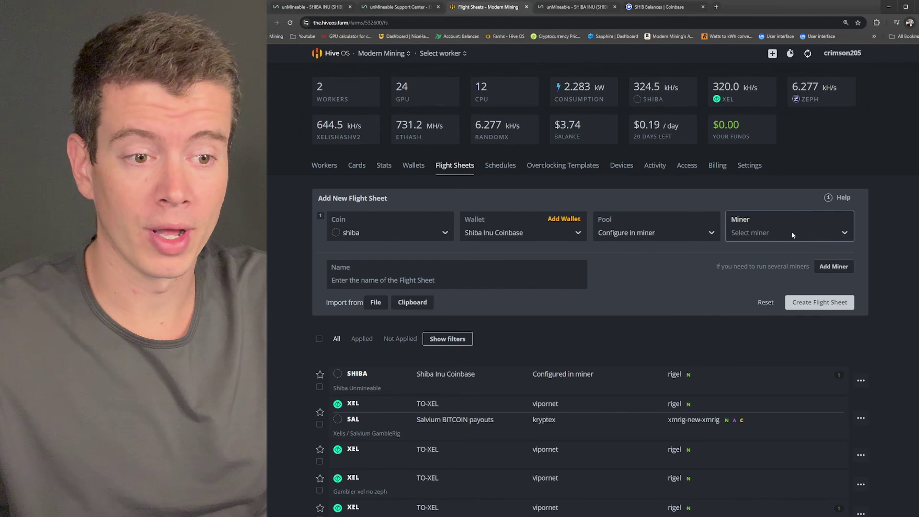
click(764, 230)
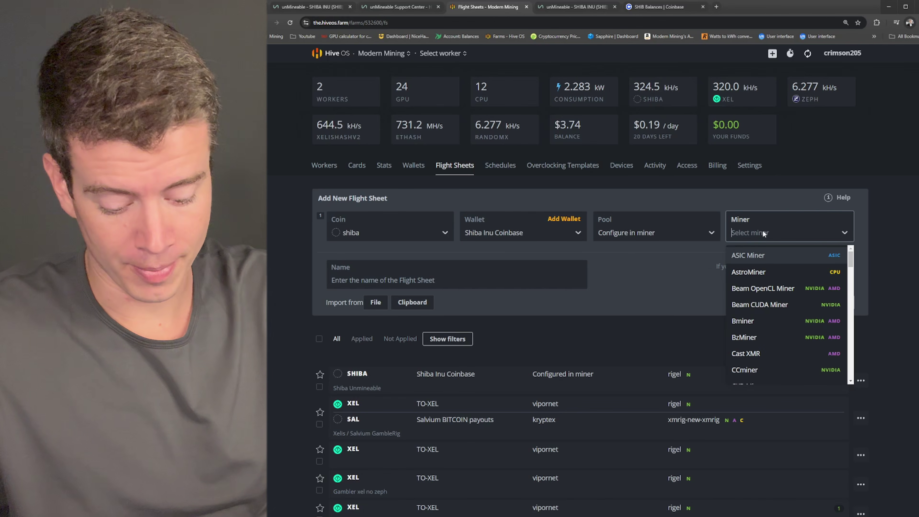
text(rigel)
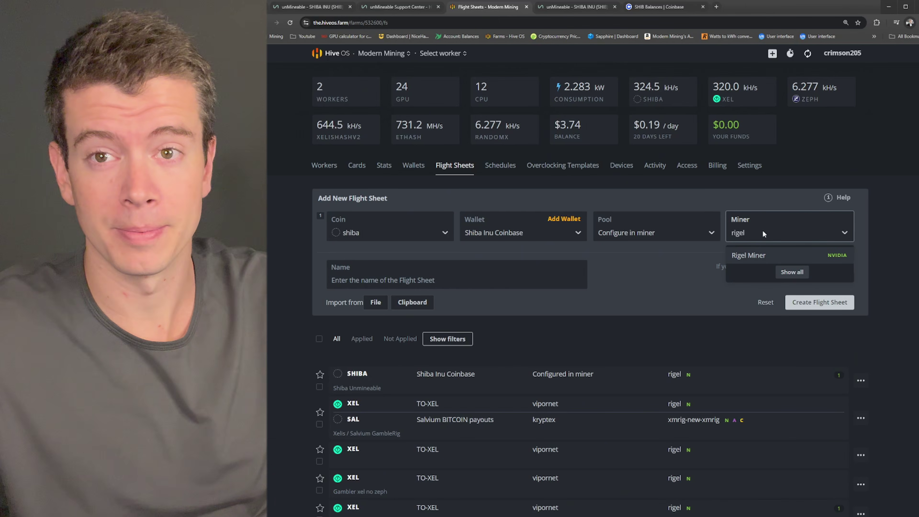
click(751, 253)
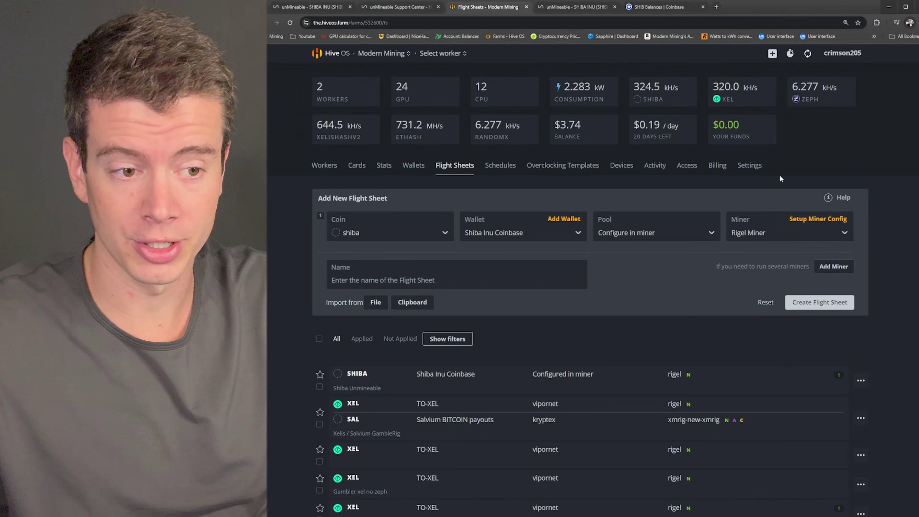
Step: Enter stratum+tcp://xelishash.unmineable.com:3333 as the Rigel Miner pool URL
click(814, 220)
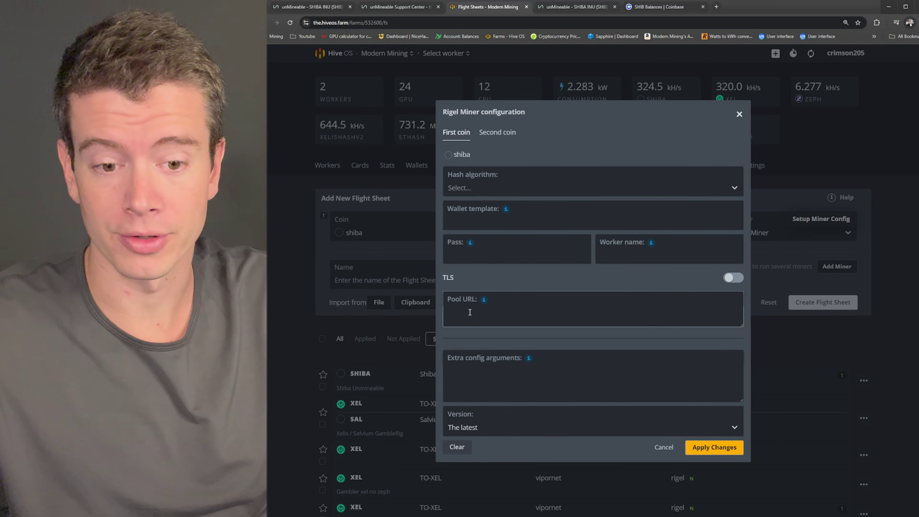
click(486, 306)
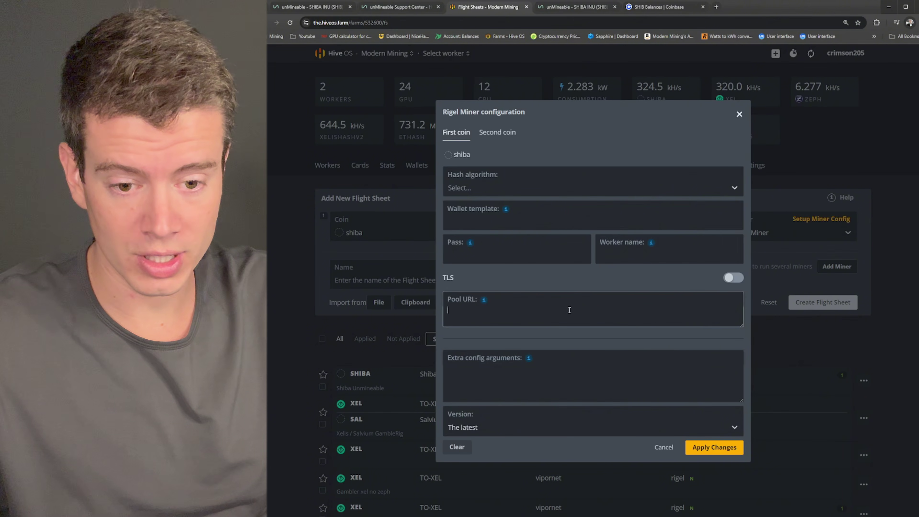
key(ctrl+v)
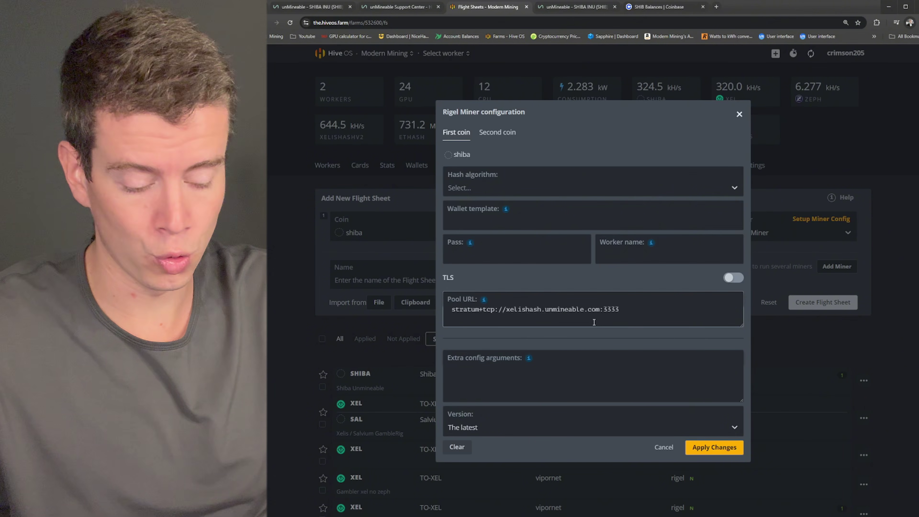
key(BackSpace)
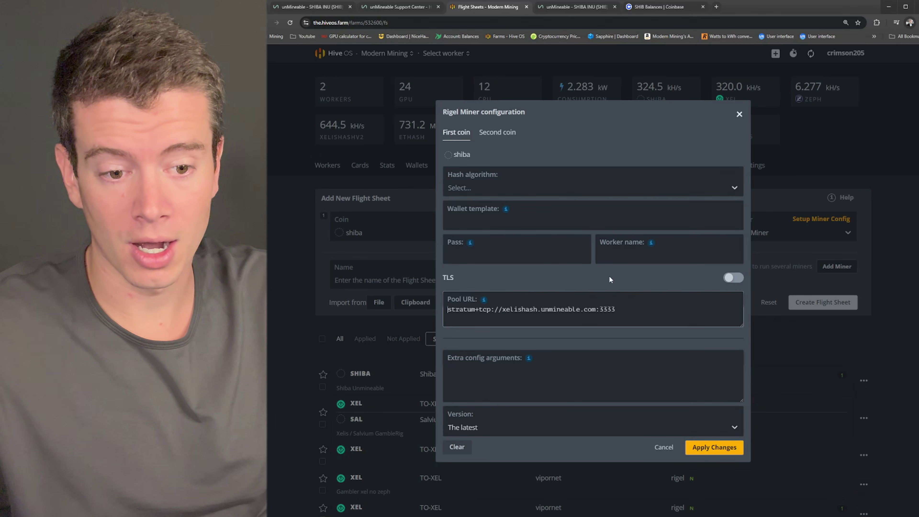
Step: Set the Rigel Miner hash algorithm to xelishashv2
click(489, 192)
text(xeli)
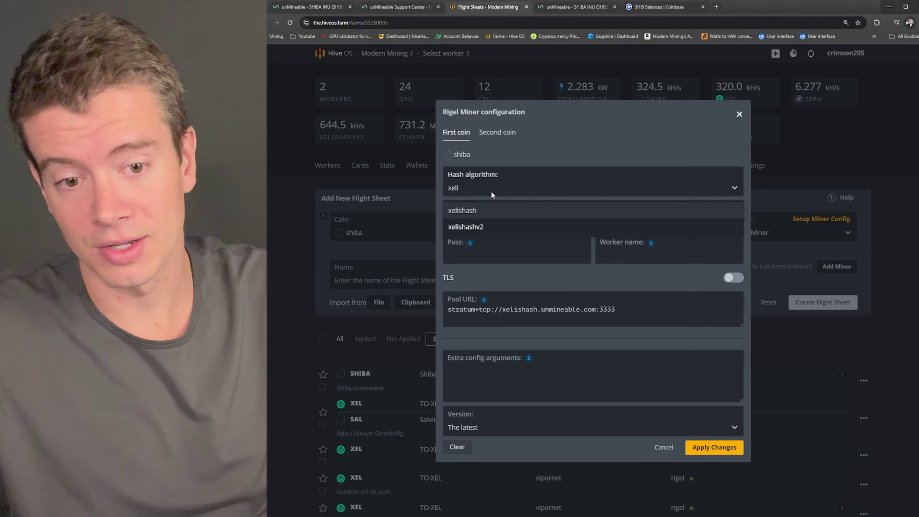
click(477, 225)
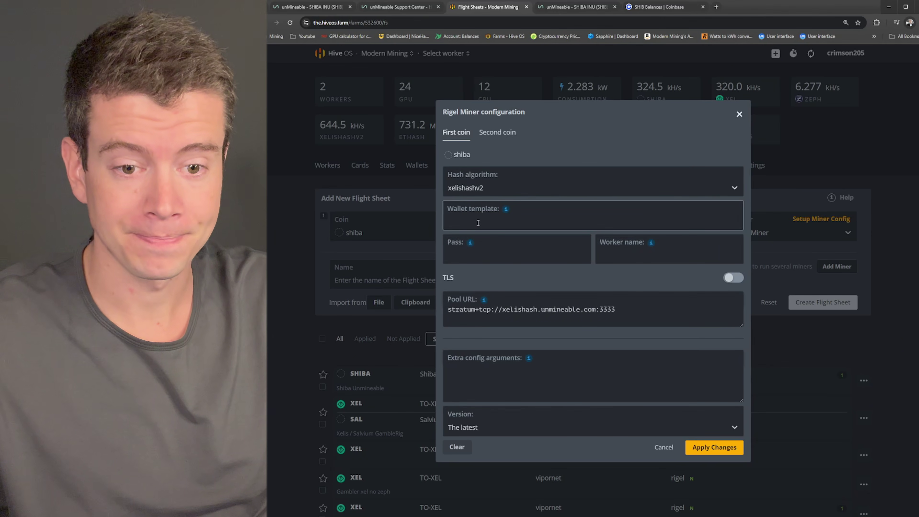
click(478, 222)
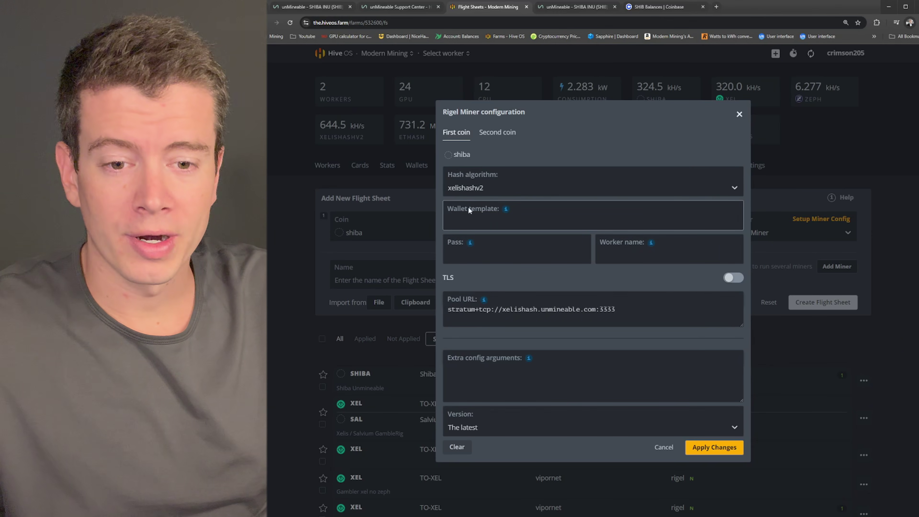
Step: Grab the SHIB: prefix from unMineable's XelisHash user-field example for the wallet template
click(319, 9)
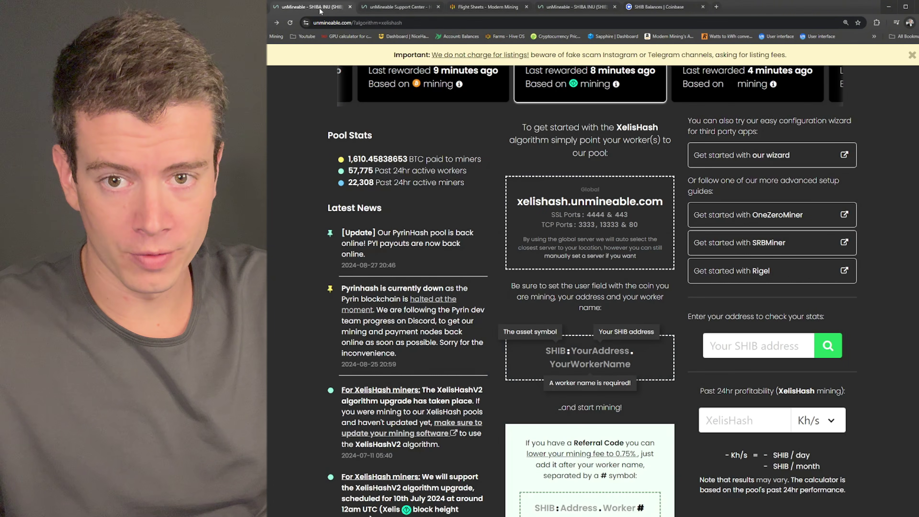
scroll(568, 313, down, 1)
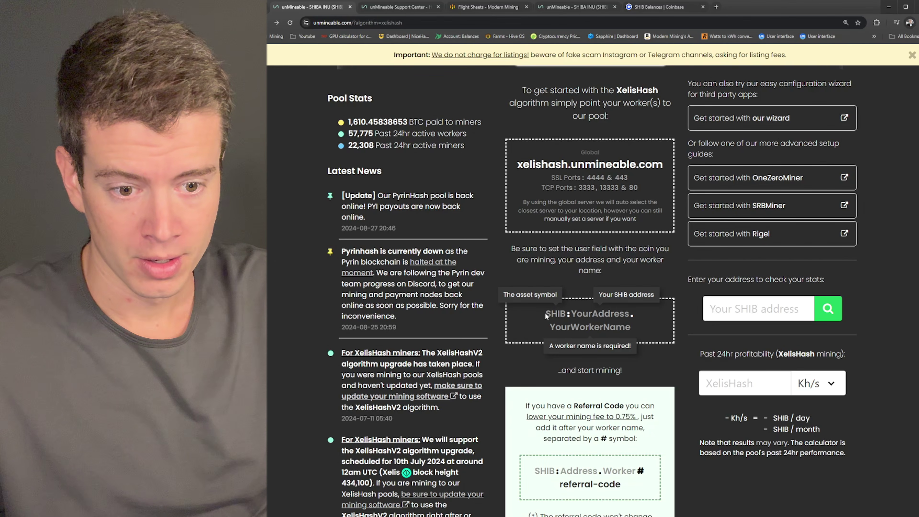
drag(547, 313, 560, 314)
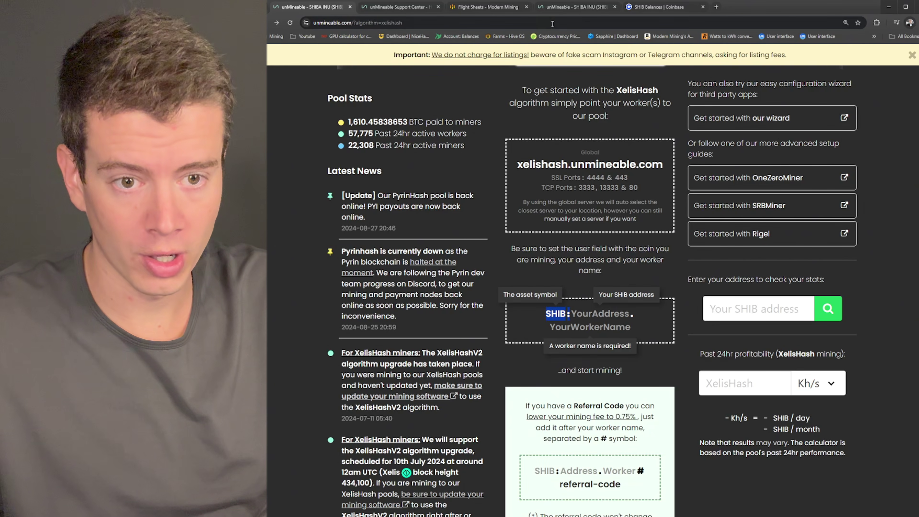
click(575, 7)
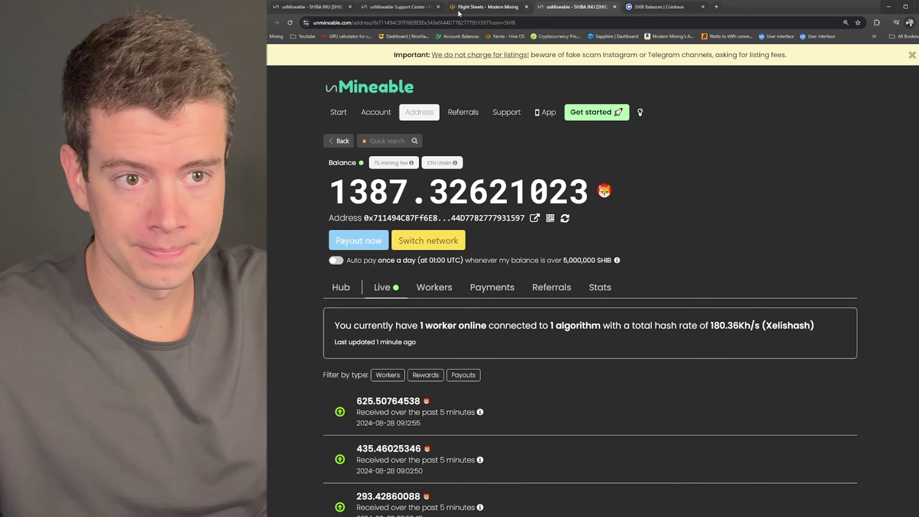
click(486, 7)
Step: Build the Rigel wallet template as SHIB:%WAL%.%WORKER_NAME% using the placeholder chips
click(457, 219)
text(SHIB:)
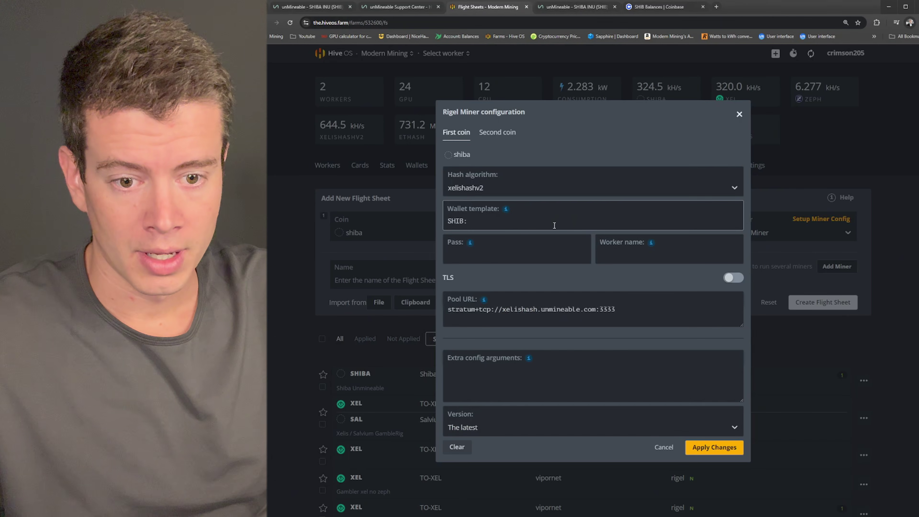
mouse_move(504, 214)
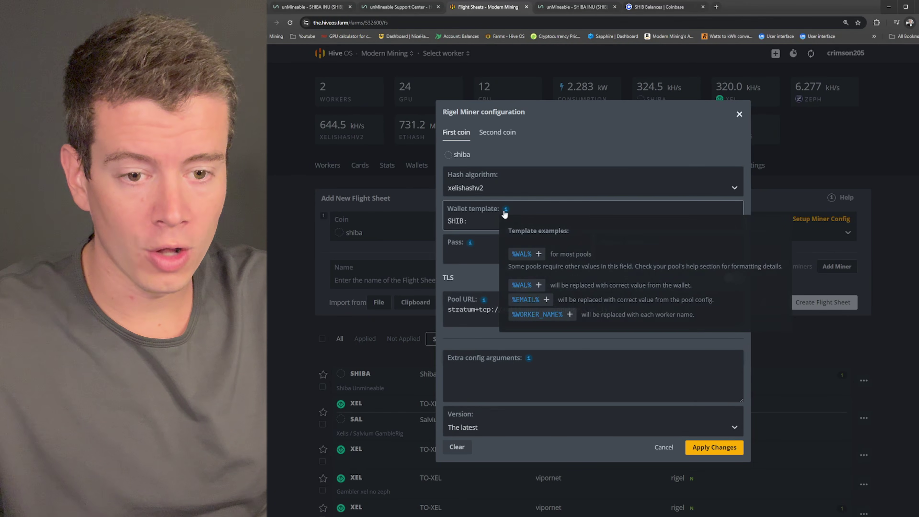
click(523, 254)
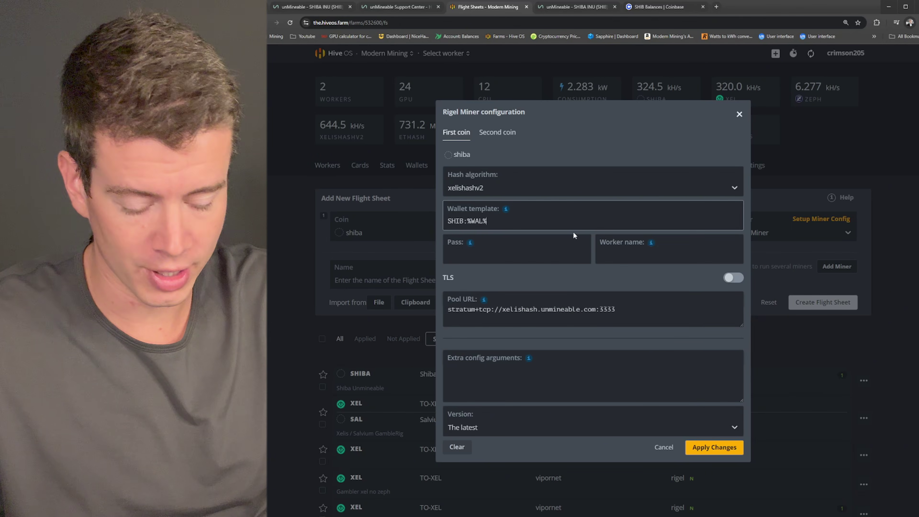
mouse_move(506, 209)
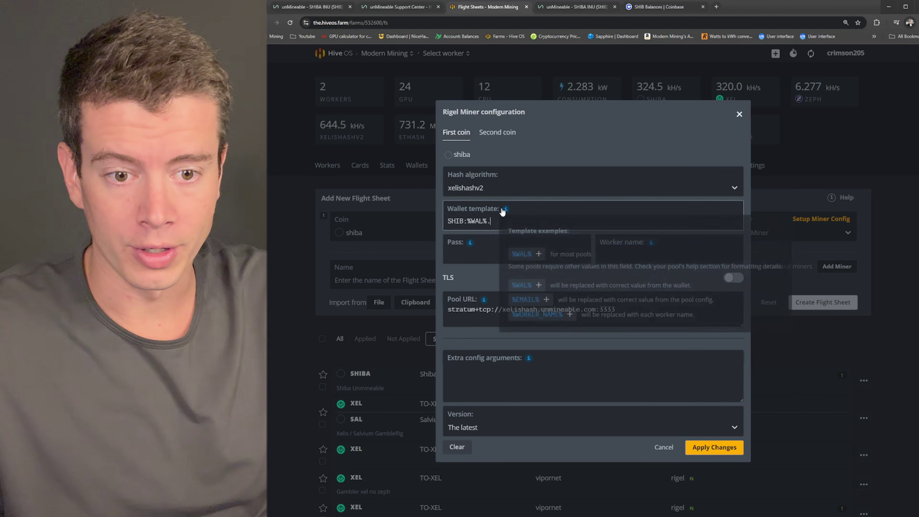
click(529, 318)
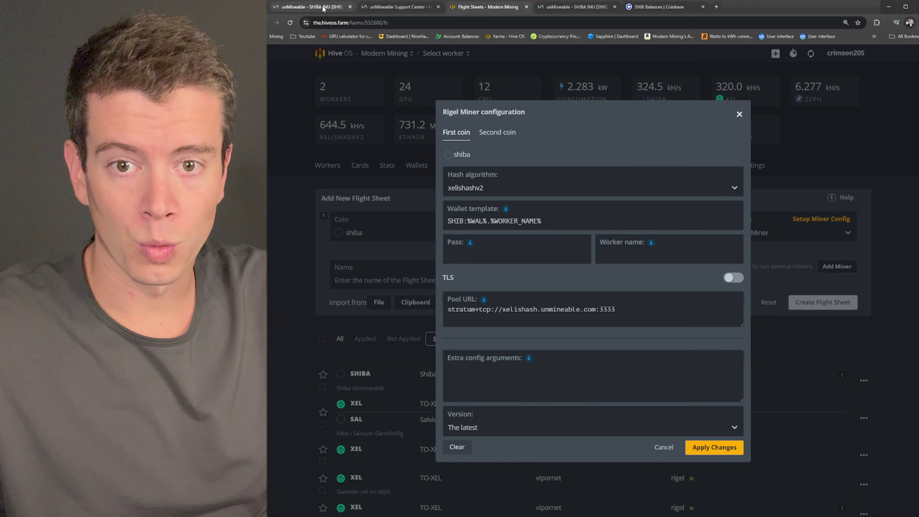
Step: Confirm unMineable's referral format, append # plus the referral code, and leave Pass blank
click(309, 6)
scroll(618, 199, down, 2)
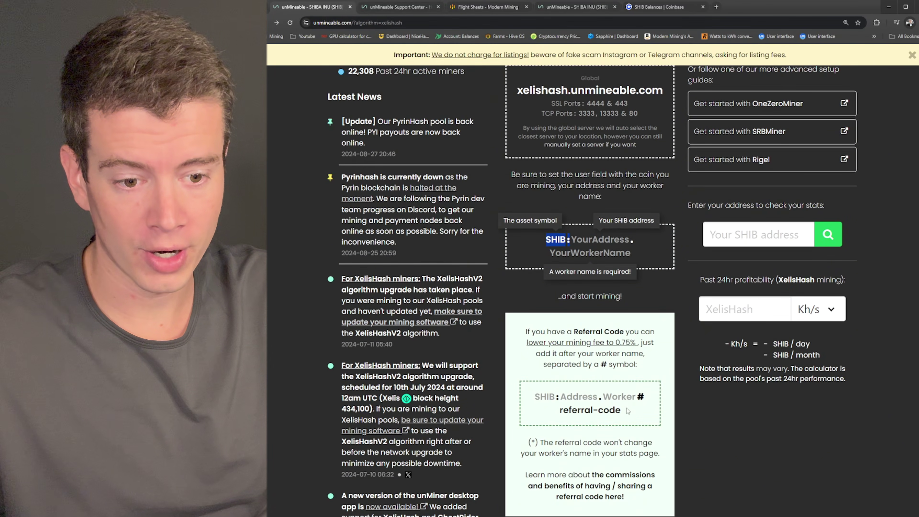
scroll(646, 291, down, 1)
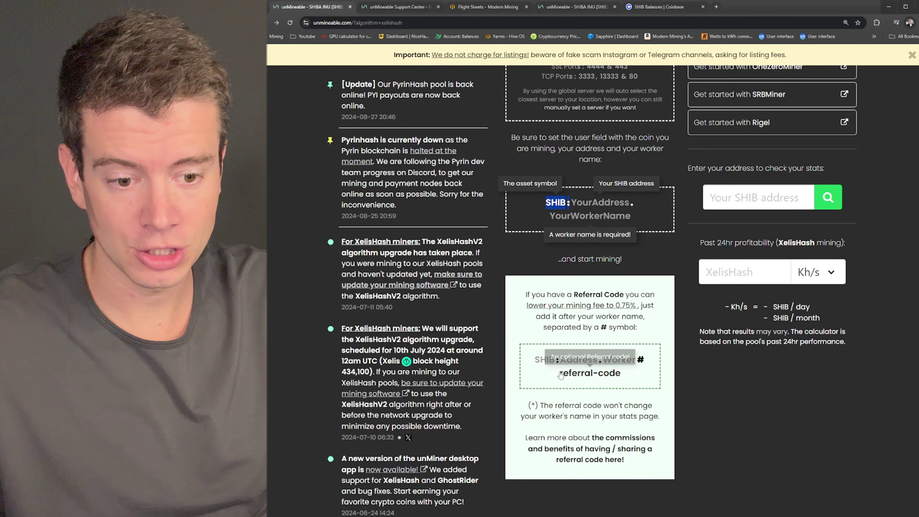
click(458, 15)
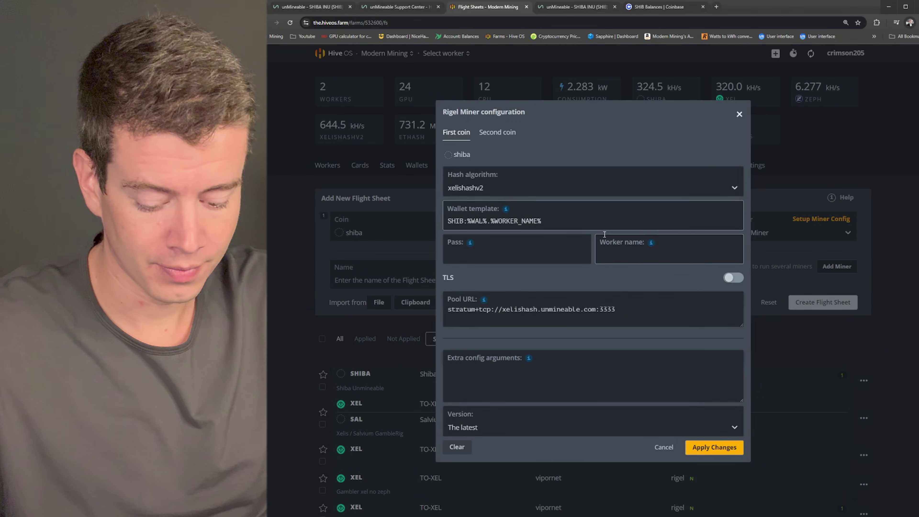
text(#)
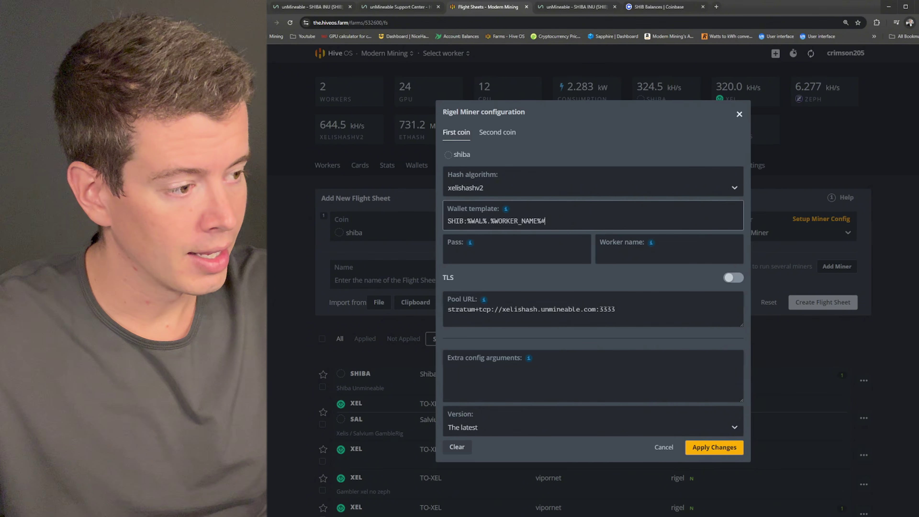
key(alt+Tab)
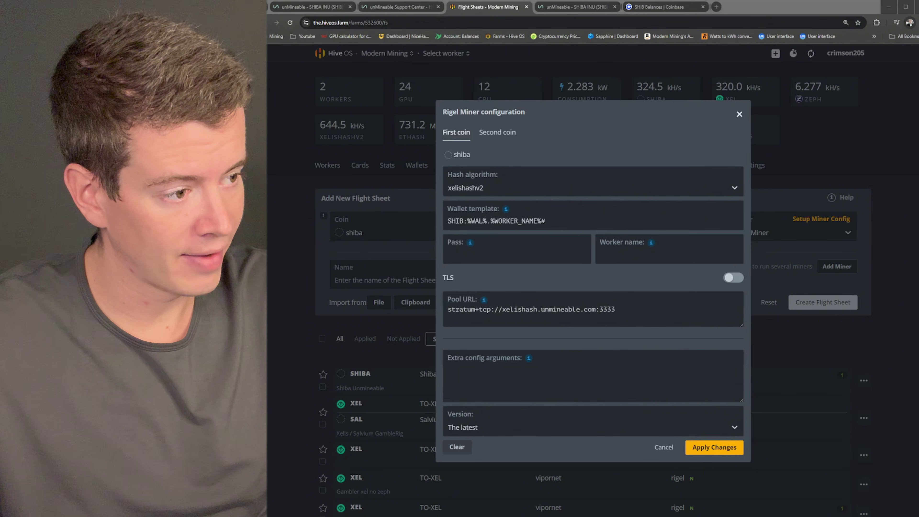
key(alt+Tab)
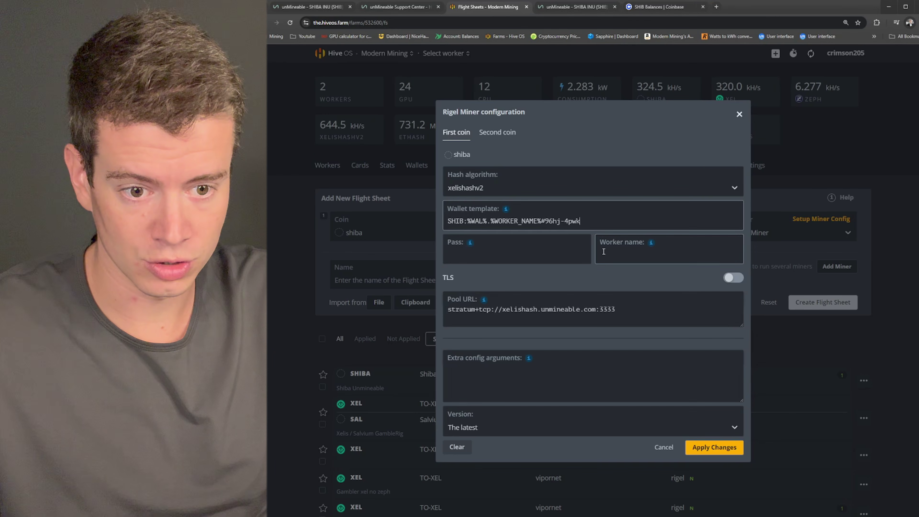
click(529, 249)
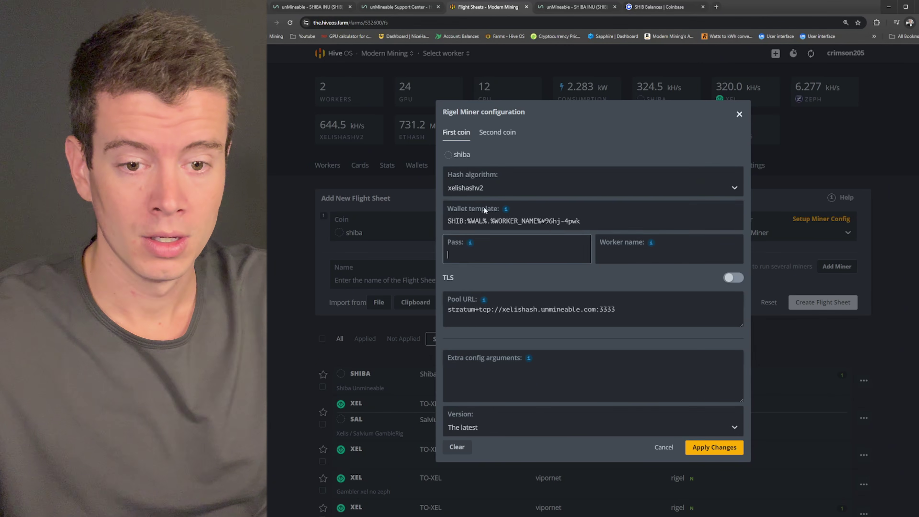
click(574, 254)
click(525, 278)
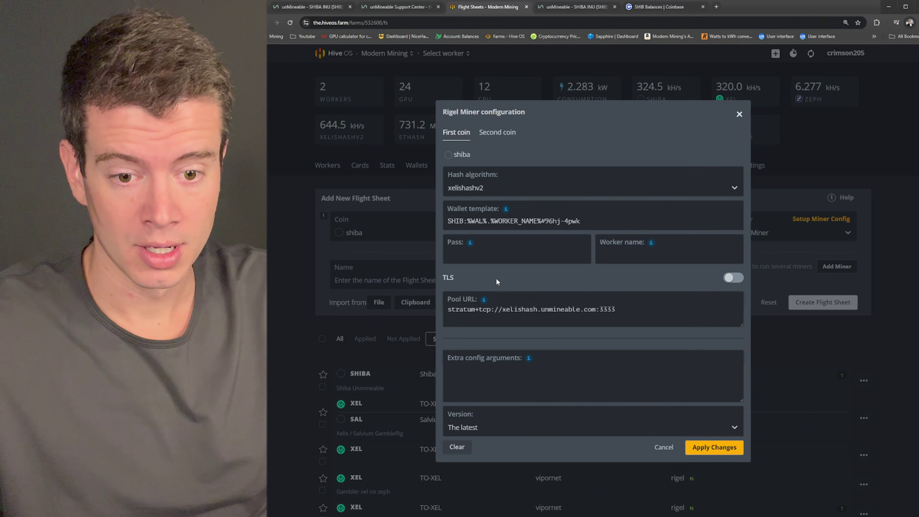
Step: Paste Rigel extra config arguments --cclock 200, --lock-cclock 1305 and --lock-mclock 5000
click(473, 377)
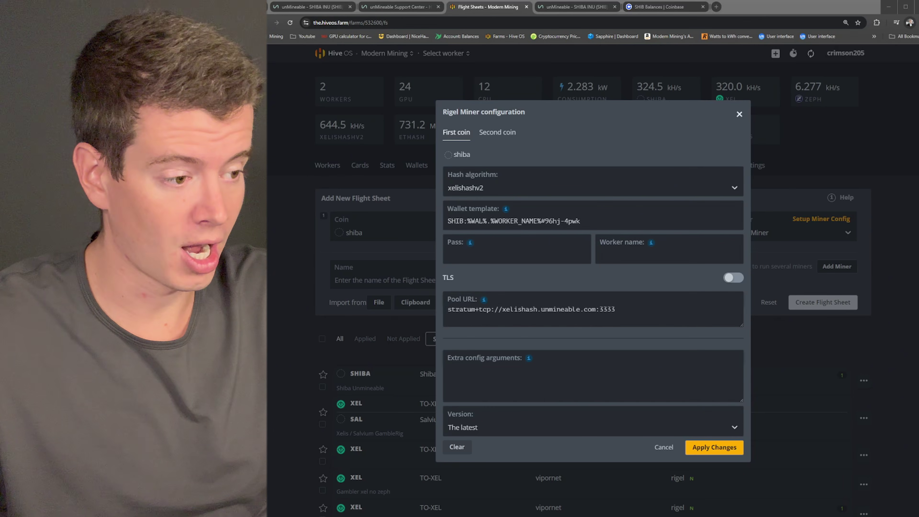
click(502, 372)
text(--cclock 200 --lock-cclock 1305 --lock-mclock 5000)
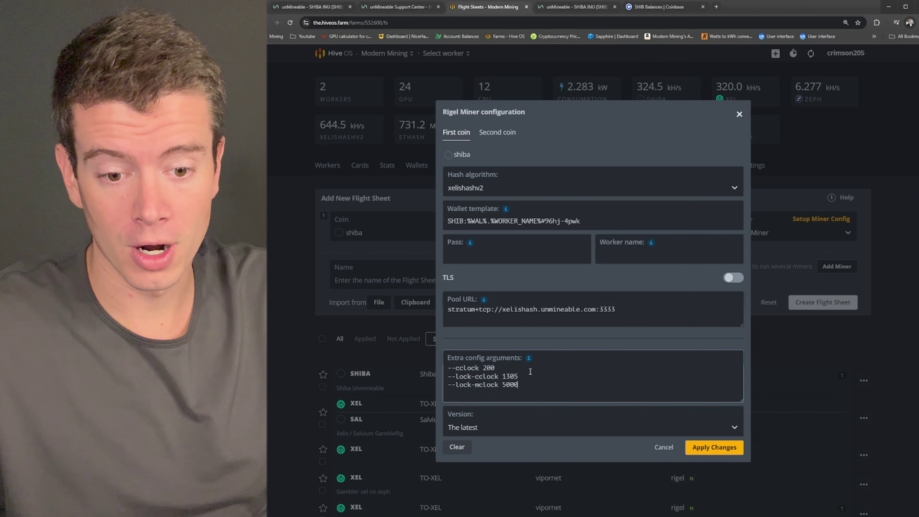
drag(497, 368, 419, 368)
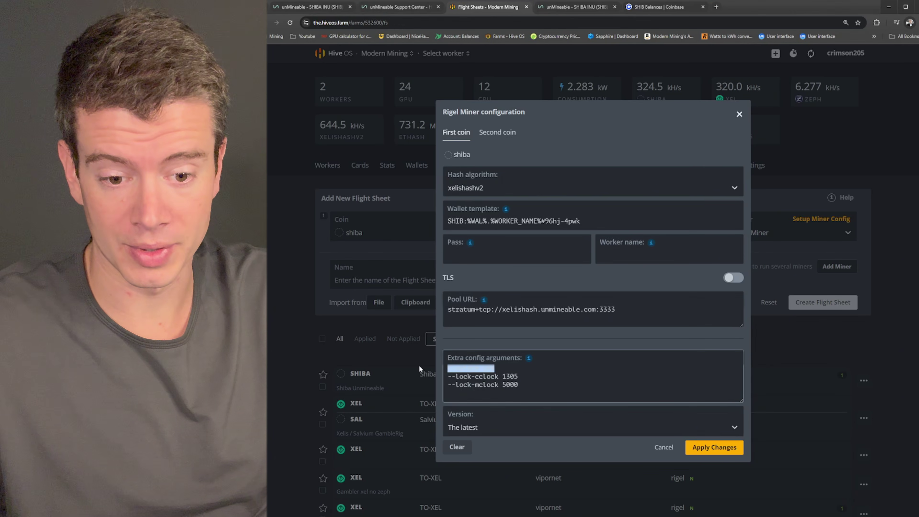
click(507, 370)
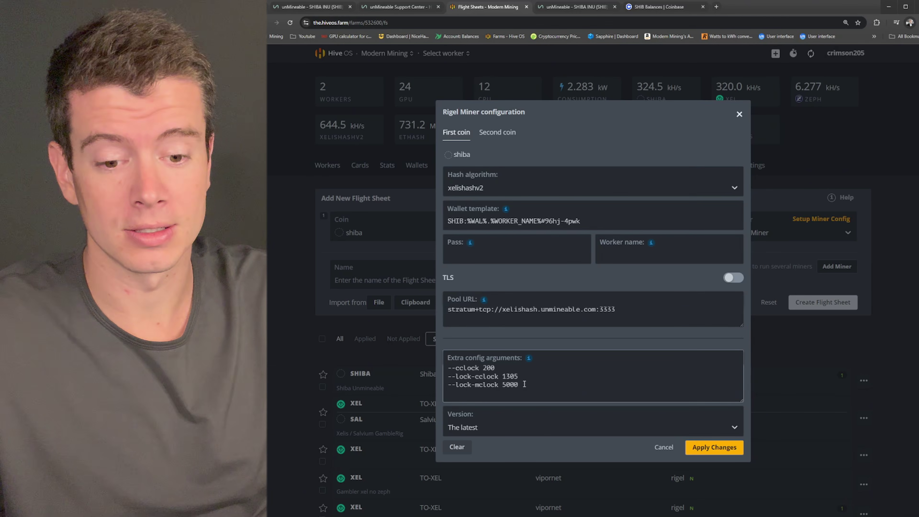
Step: Apply the Rigel settings and create the flight sheet 'Shiba Inu - Xelis Unmineable'
click(726, 449)
click(519, 312)
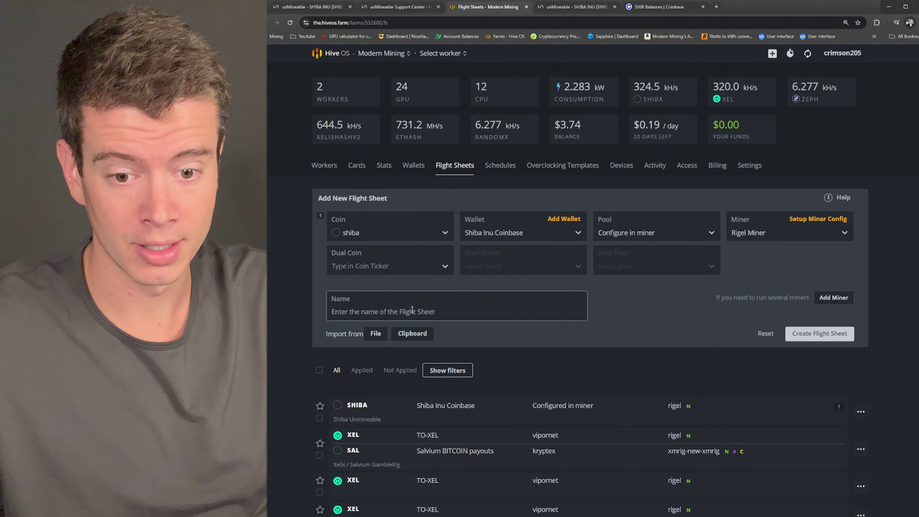
text(Shiba)
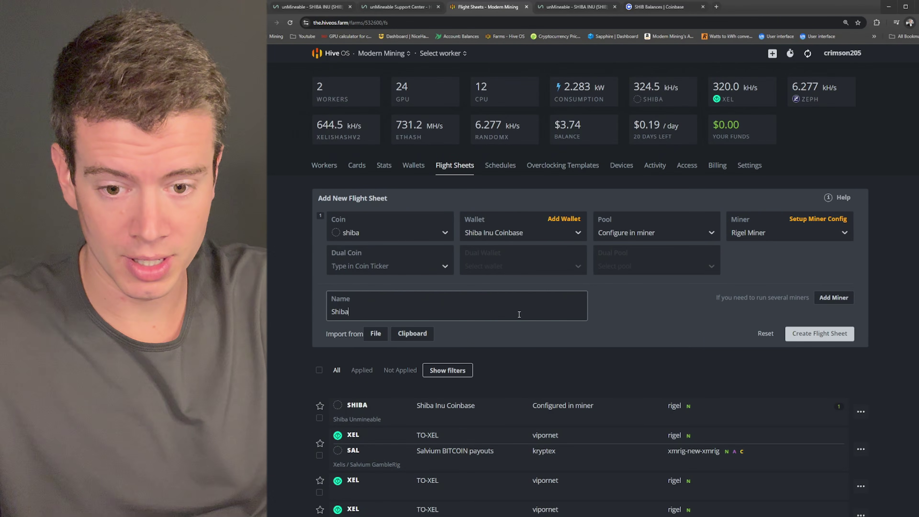
text( Inu - X)
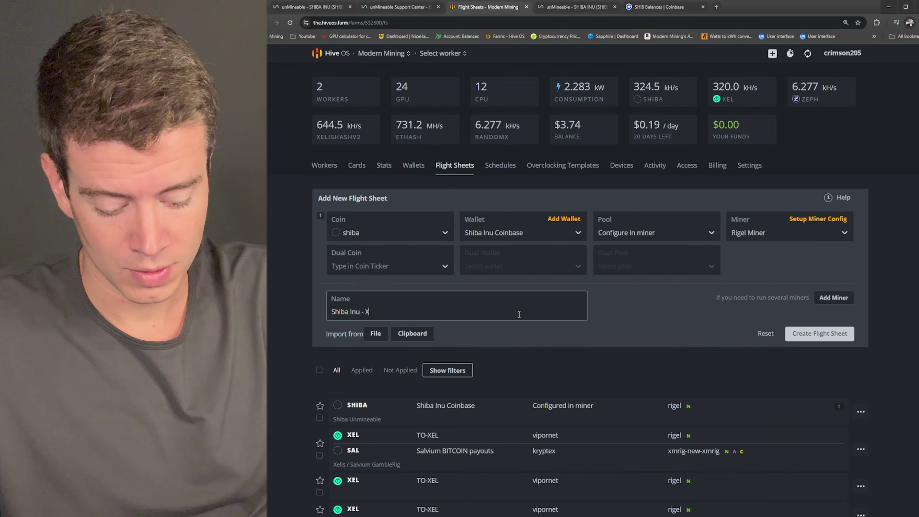
text(elis Unmineable)
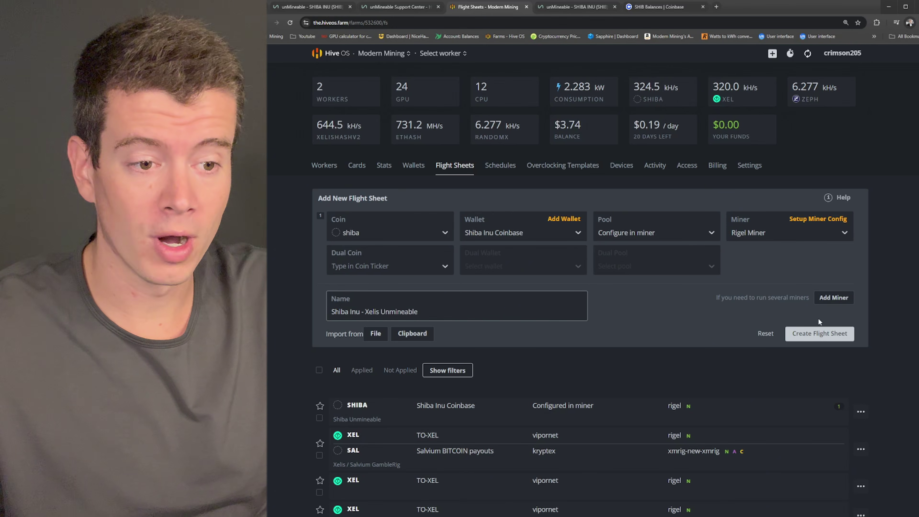
click(812, 340)
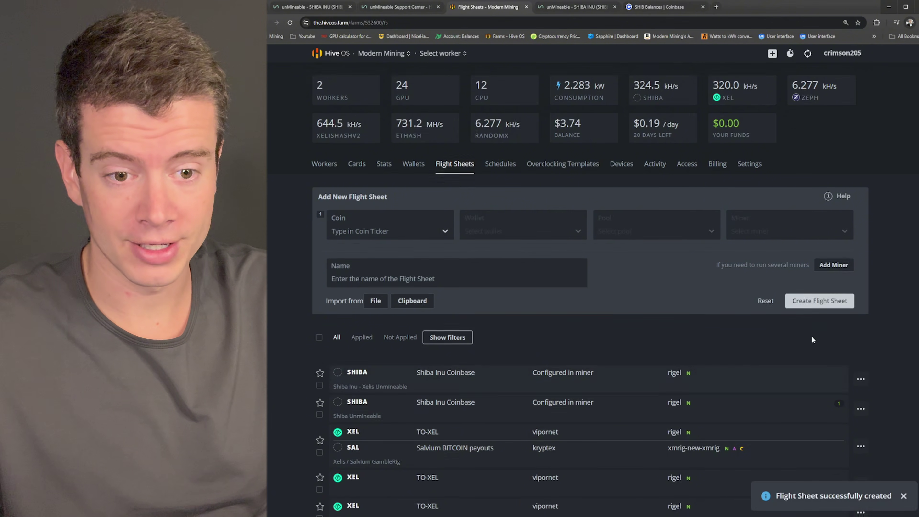
scroll(390, 181, down, 10)
Step: Launch the Shiba Inu - Xelis Unmineable flight sheet on the GambleRig worker
scroll(404, 195, up, 10)
click(395, 54)
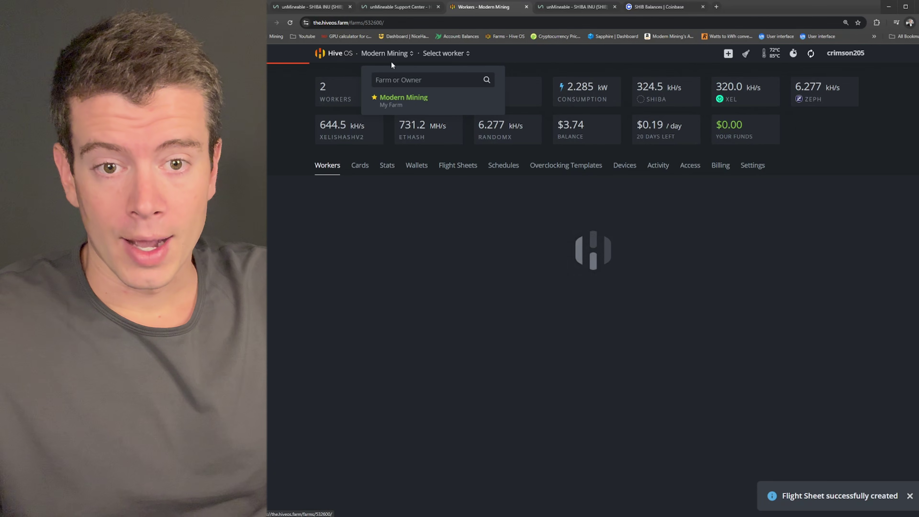
click(349, 231)
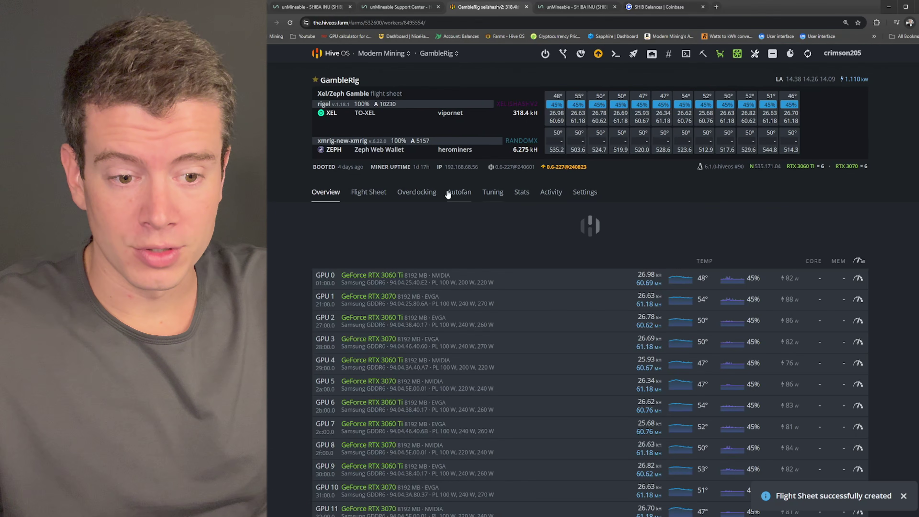
scroll(437, 195, down, 2)
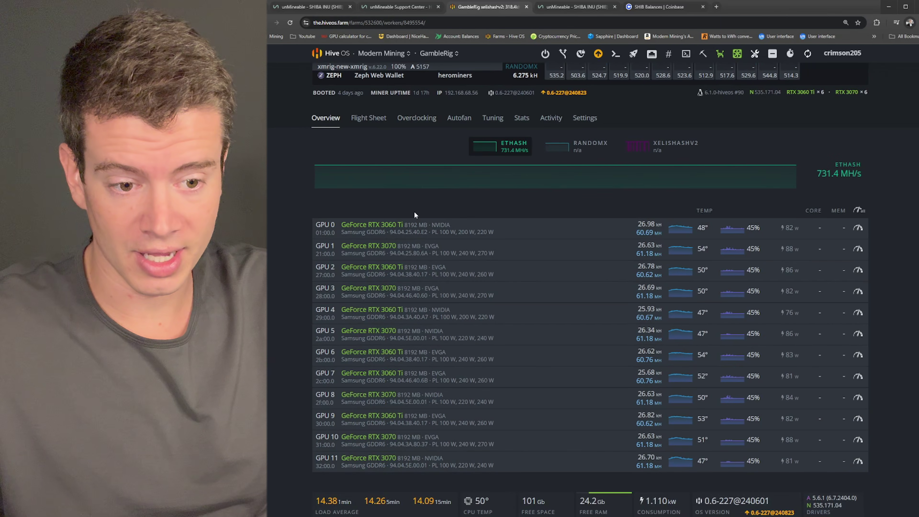
scroll(413, 202, up, 1)
click(368, 156)
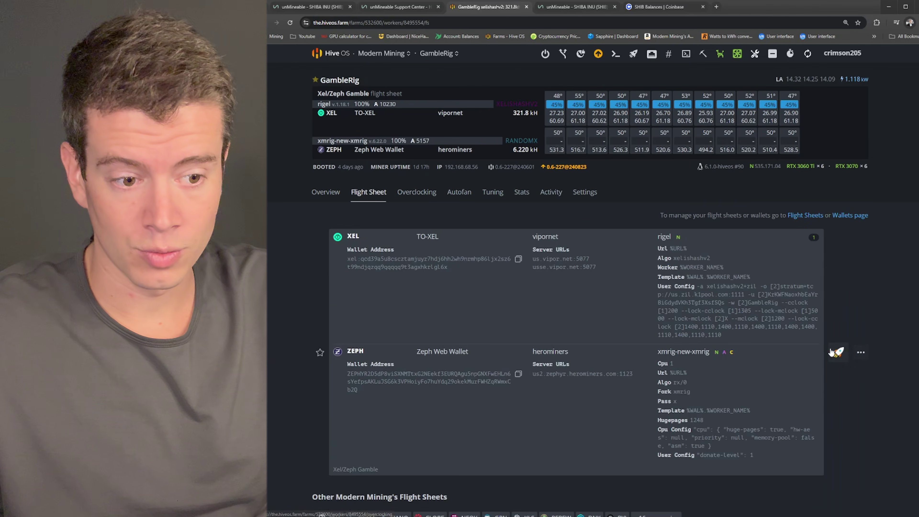
scroll(842, 353, down, 5)
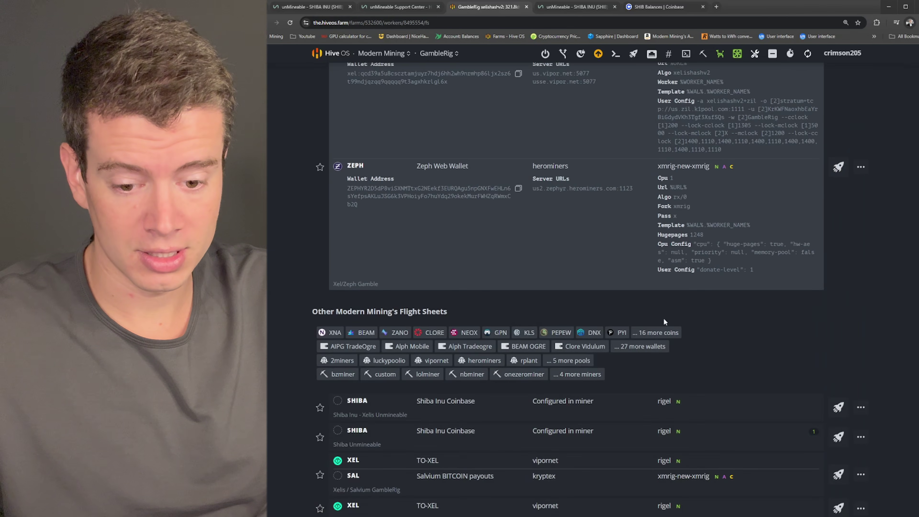
click(838, 408)
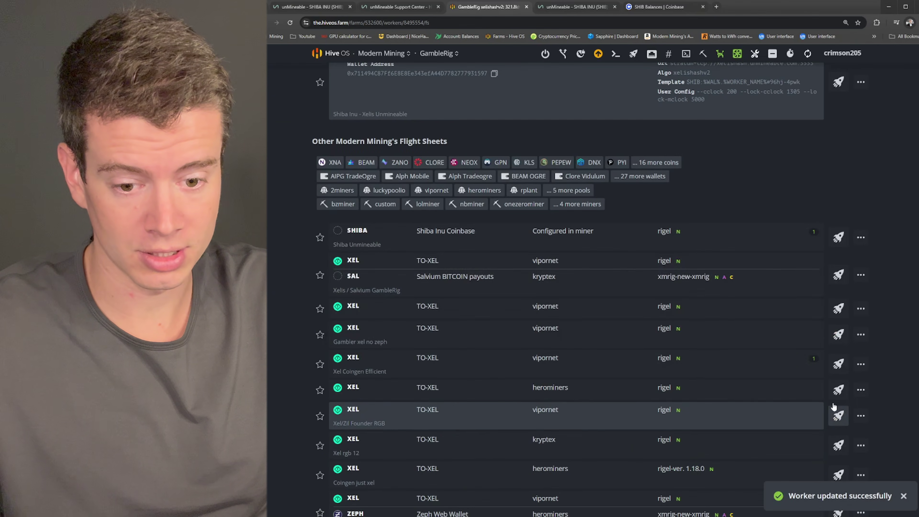
Step: Reload GambleRig's overview to confirm it mines shiba at 320.8 kH/s
click(337, 181)
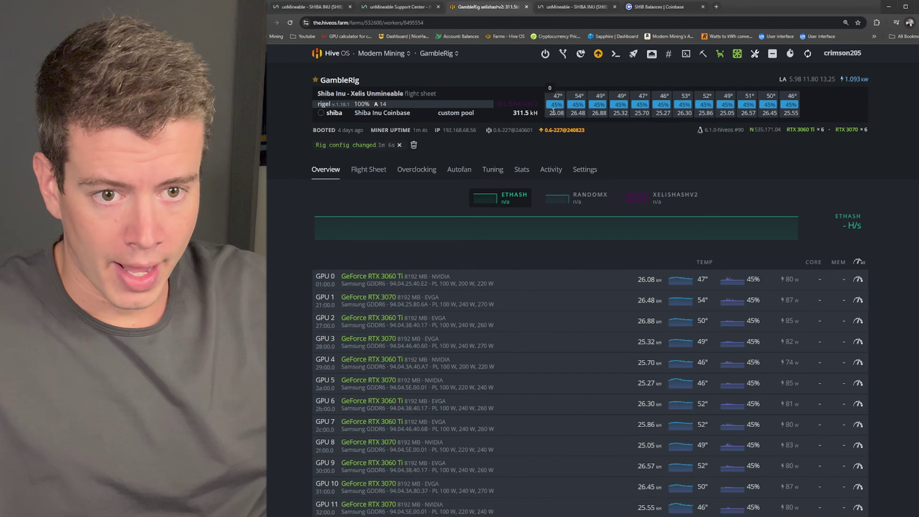
scroll(591, 156, down, 1)
scroll(641, 228, up, 1)
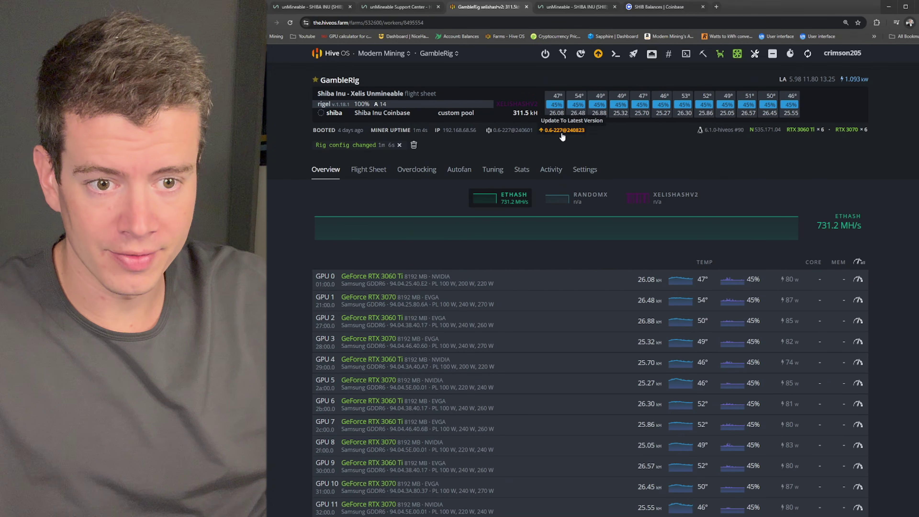
key(F5)
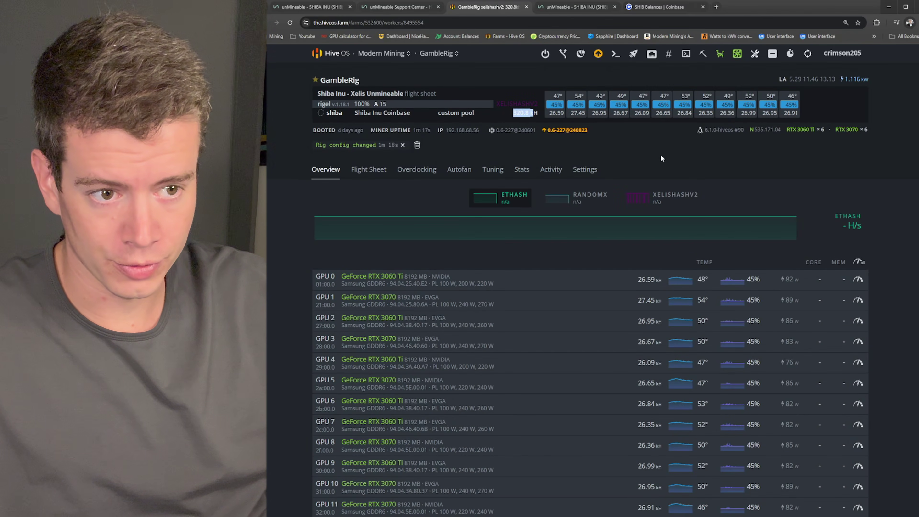
scroll(639, 144, down, 1)
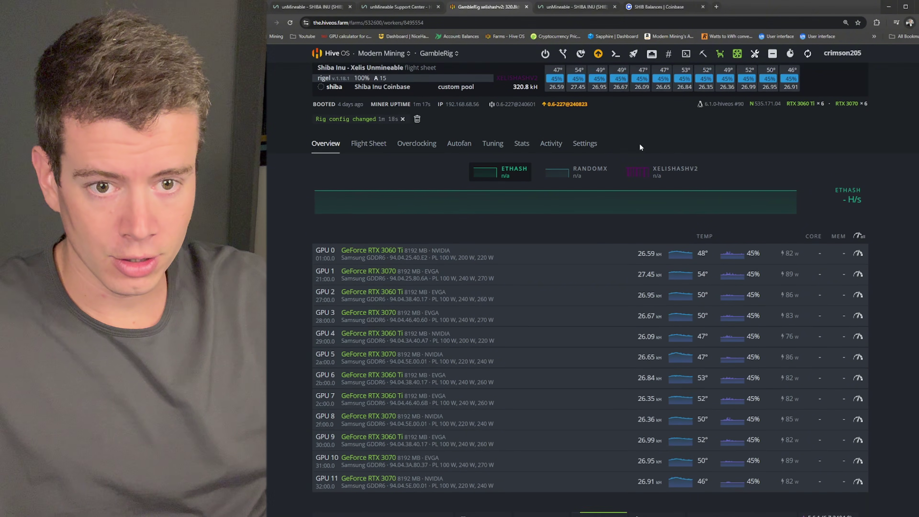
scroll(640, 145, up, 1)
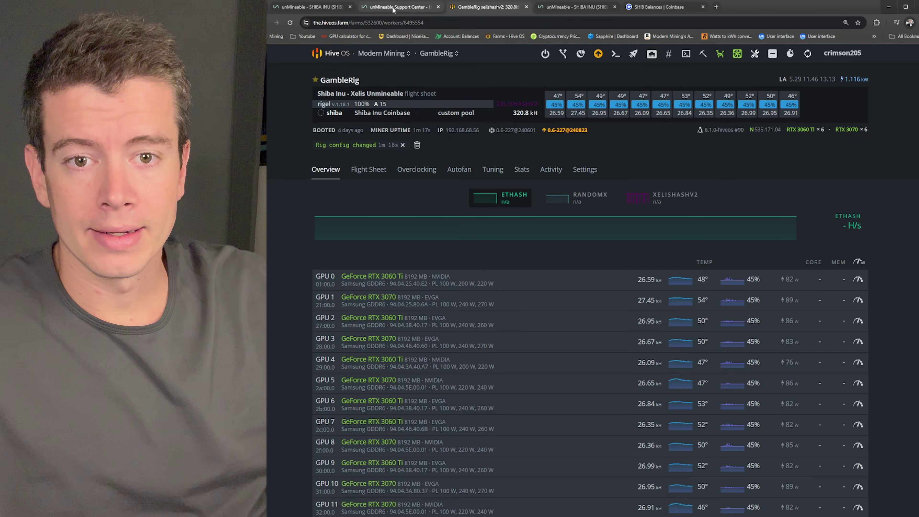
Step: Check the farm's total hashrate in Hive OS, then return to unMineable's SHIB page
click(318, 8)
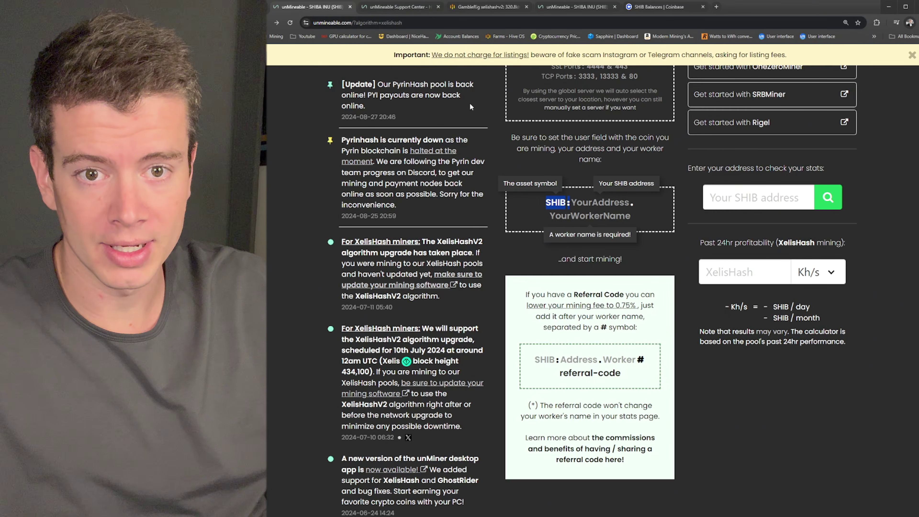
click(473, 7)
click(376, 54)
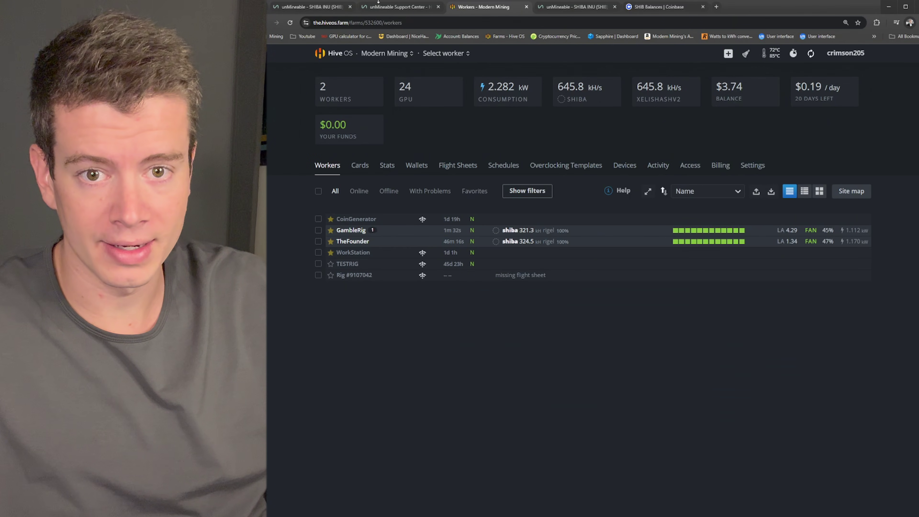
click(378, 6)
click(311, 7)
Step: Enter 648 Kh/s in the XelisHash calculator: about 380698 SHIB daily, 11420951 monthly
click(765, 265)
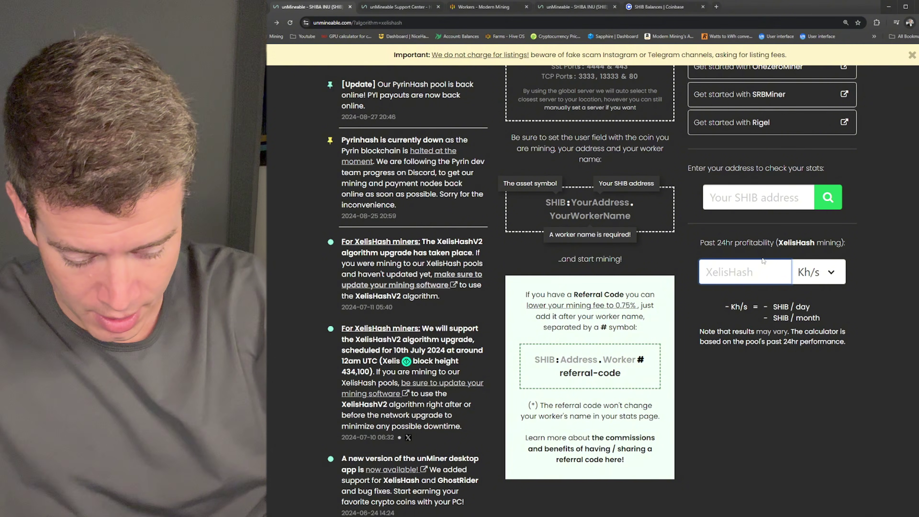
text(6)
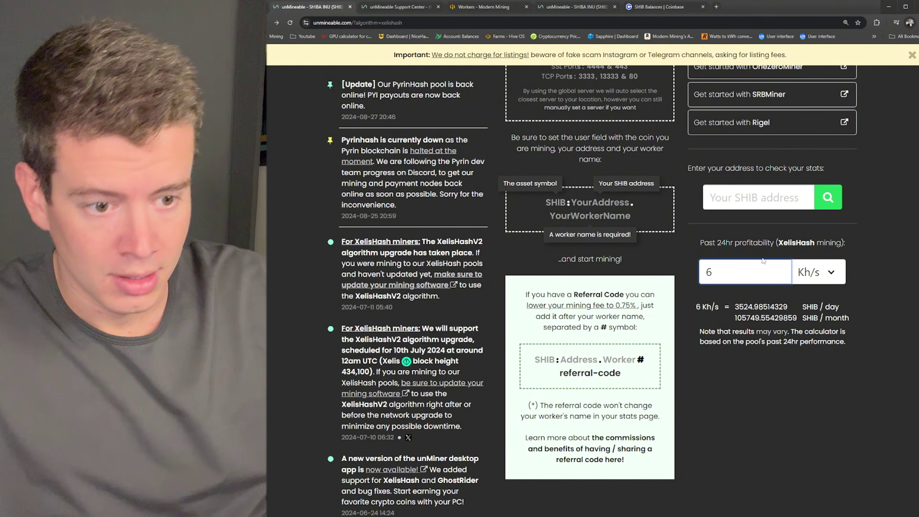
text(48)
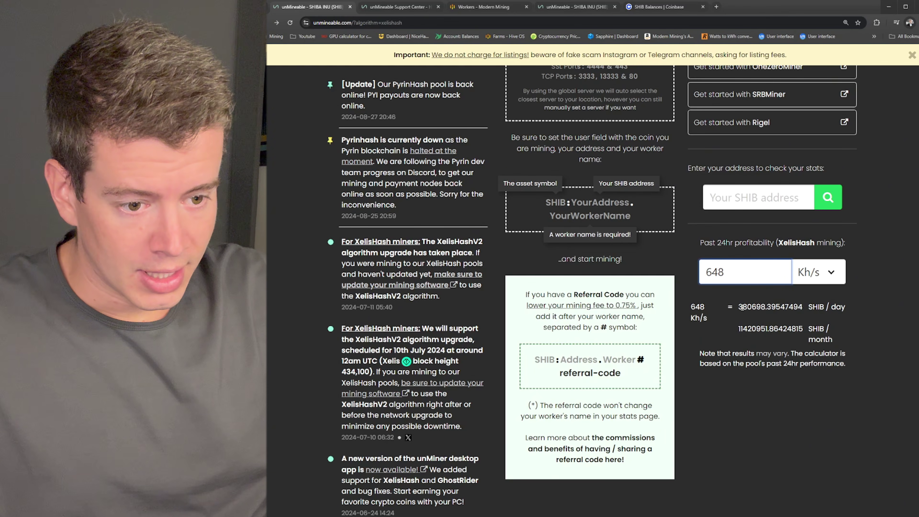
drag(739, 307, 752, 308)
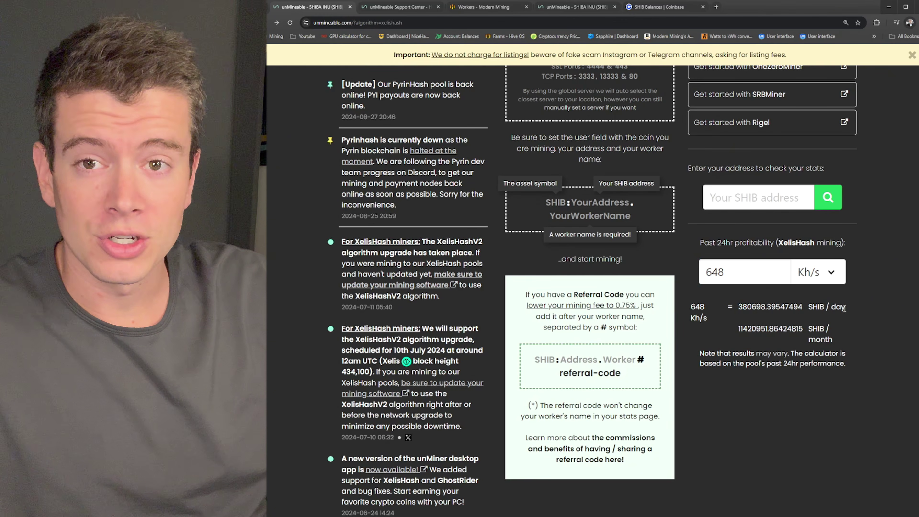
drag(767, 329, 745, 333)
click(748, 333)
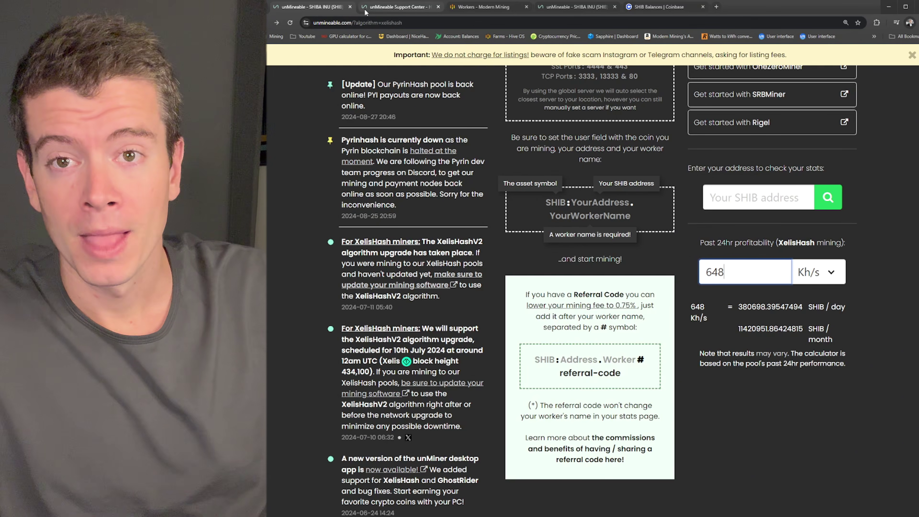
mouse_move(366, 12)
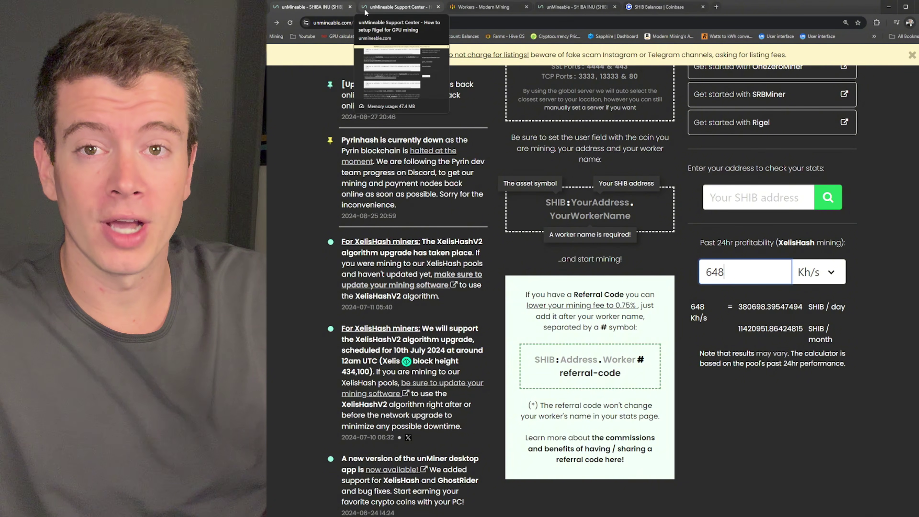